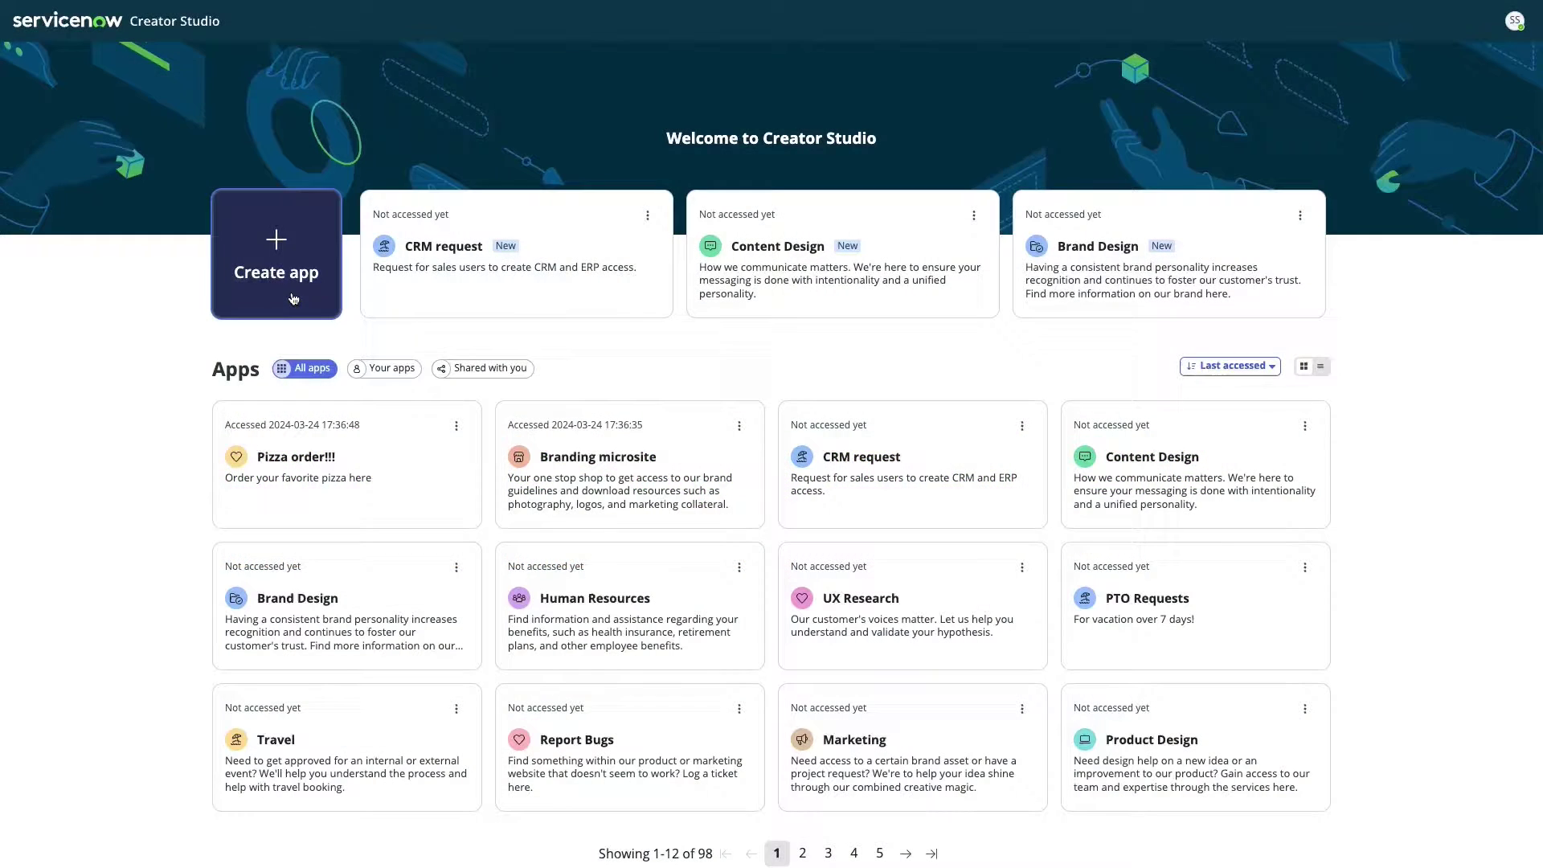
# Step: Start a new app named 'Gift card request' with its internal and external gift card description
pyautogui.click(295, 292)
pyautogui.click(650, 406)
pyautogui.write('Gift card request')
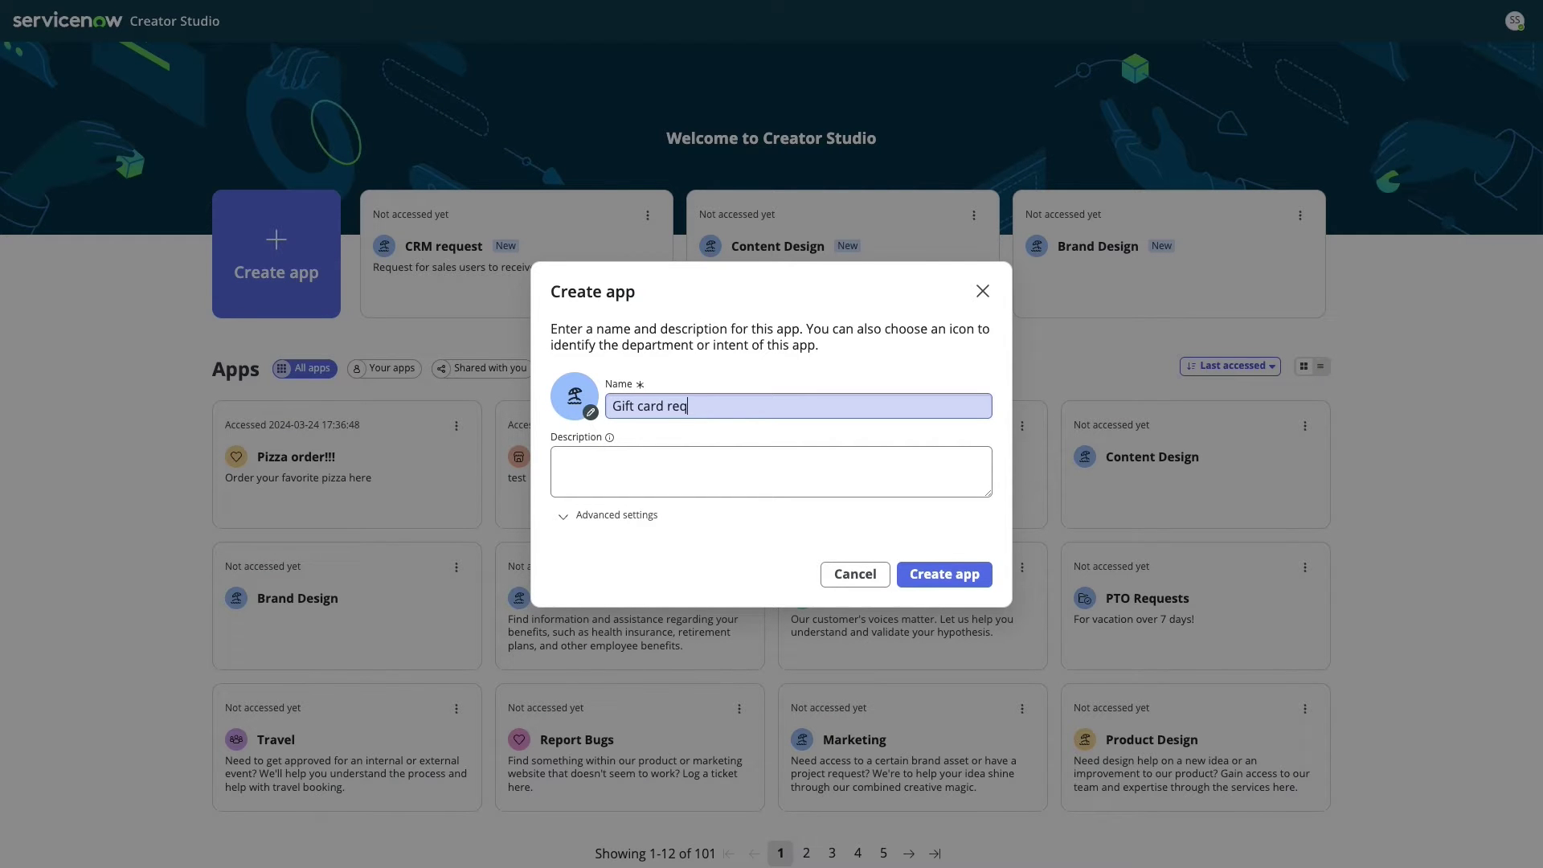
pyautogui.press('Tab')
pyautogui.write('Request for both internal and external gift cards for employee recognition.')
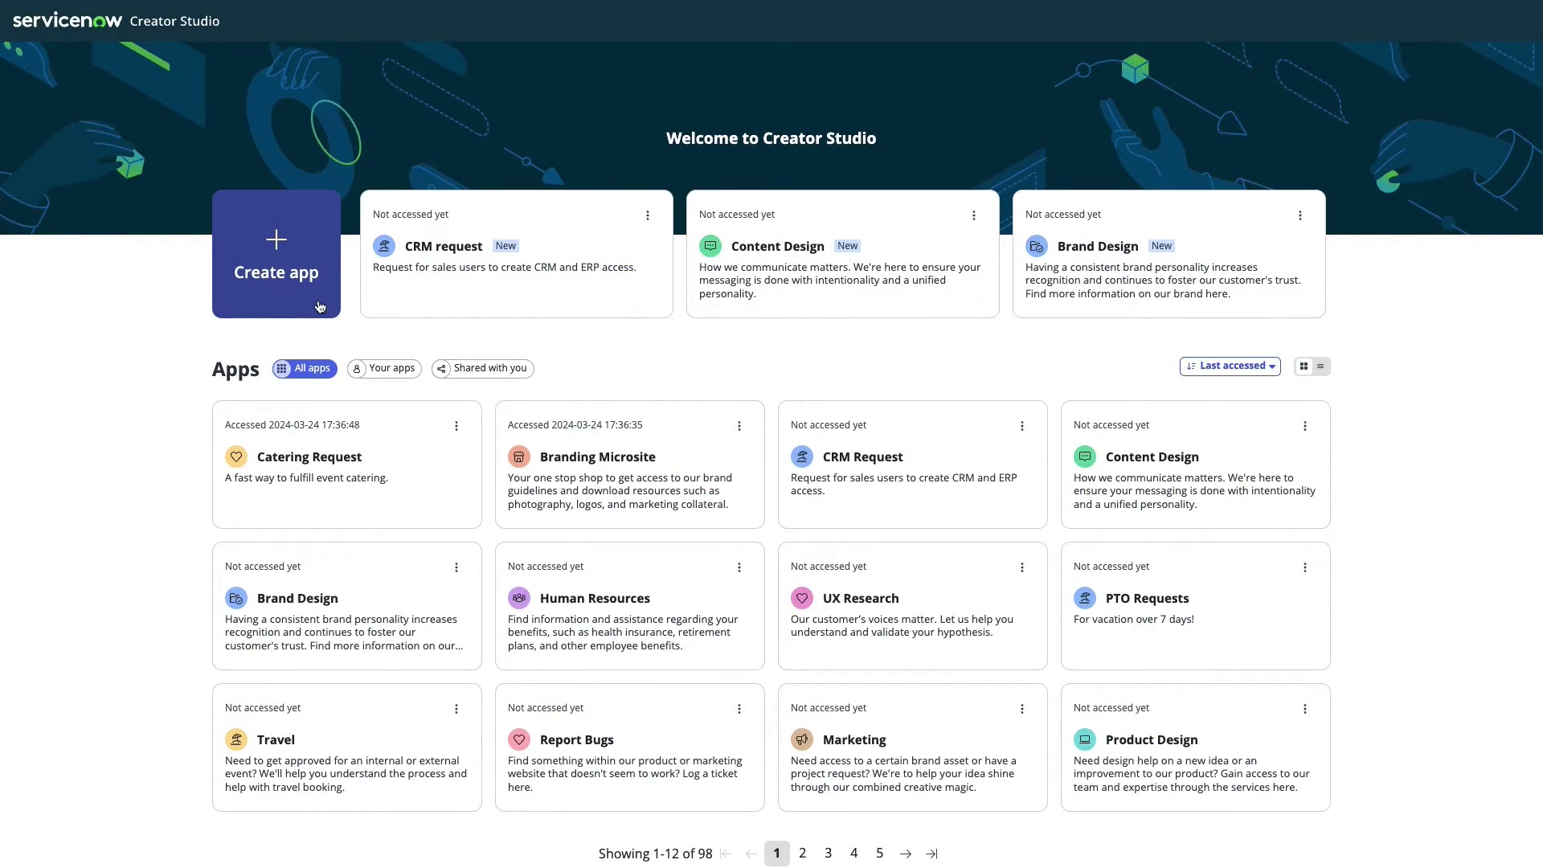
# Step: Re-enter the name 'Gift card request' and the employee-recognition description, then create the app
pyautogui.click(295, 294)
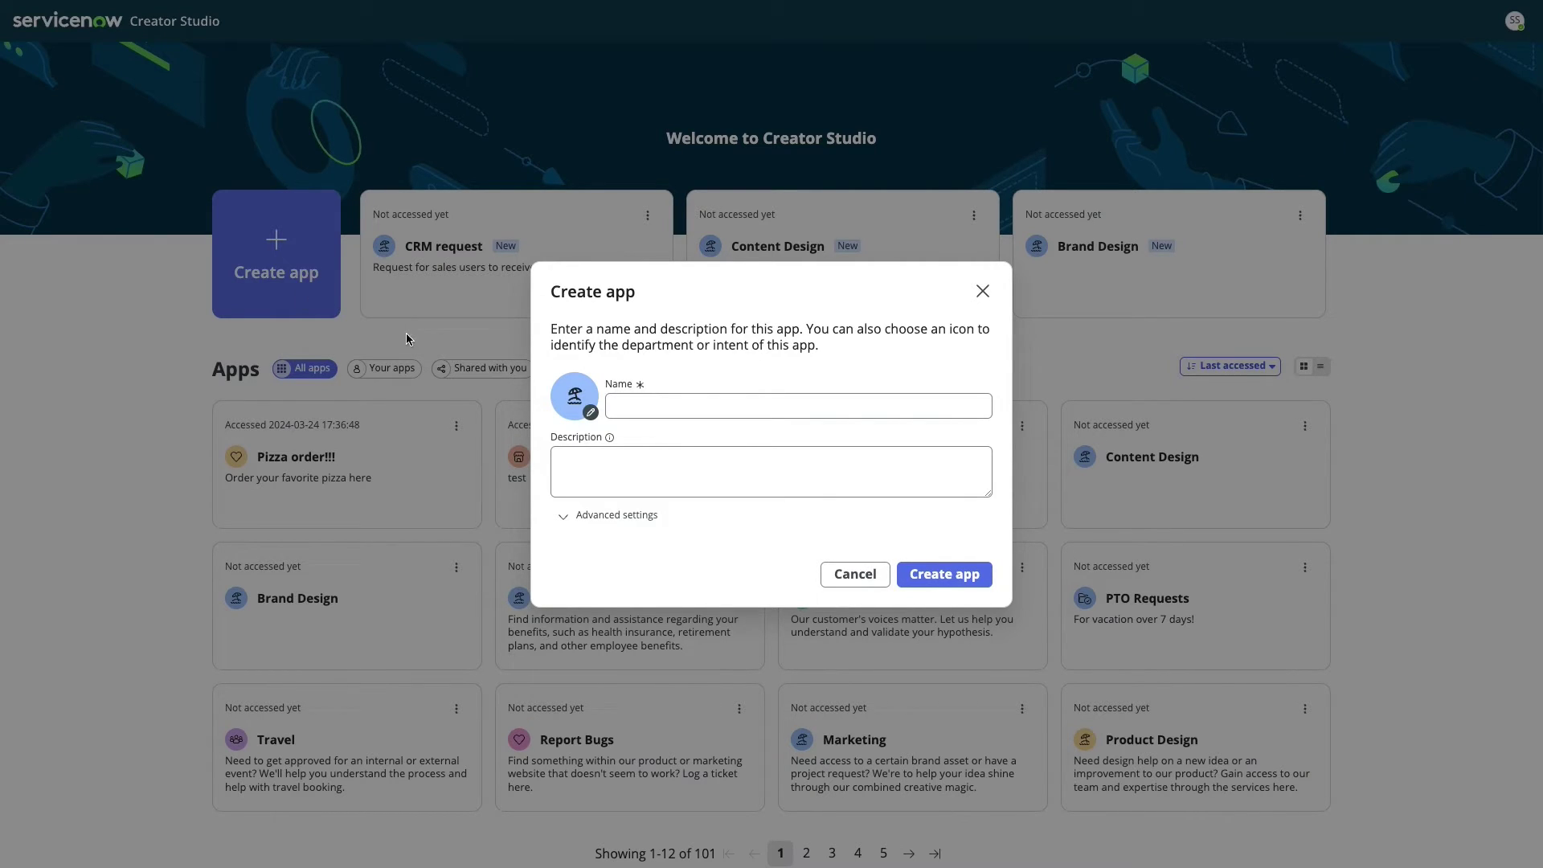
pyautogui.click(628, 404)
pyautogui.write('Gift card request')
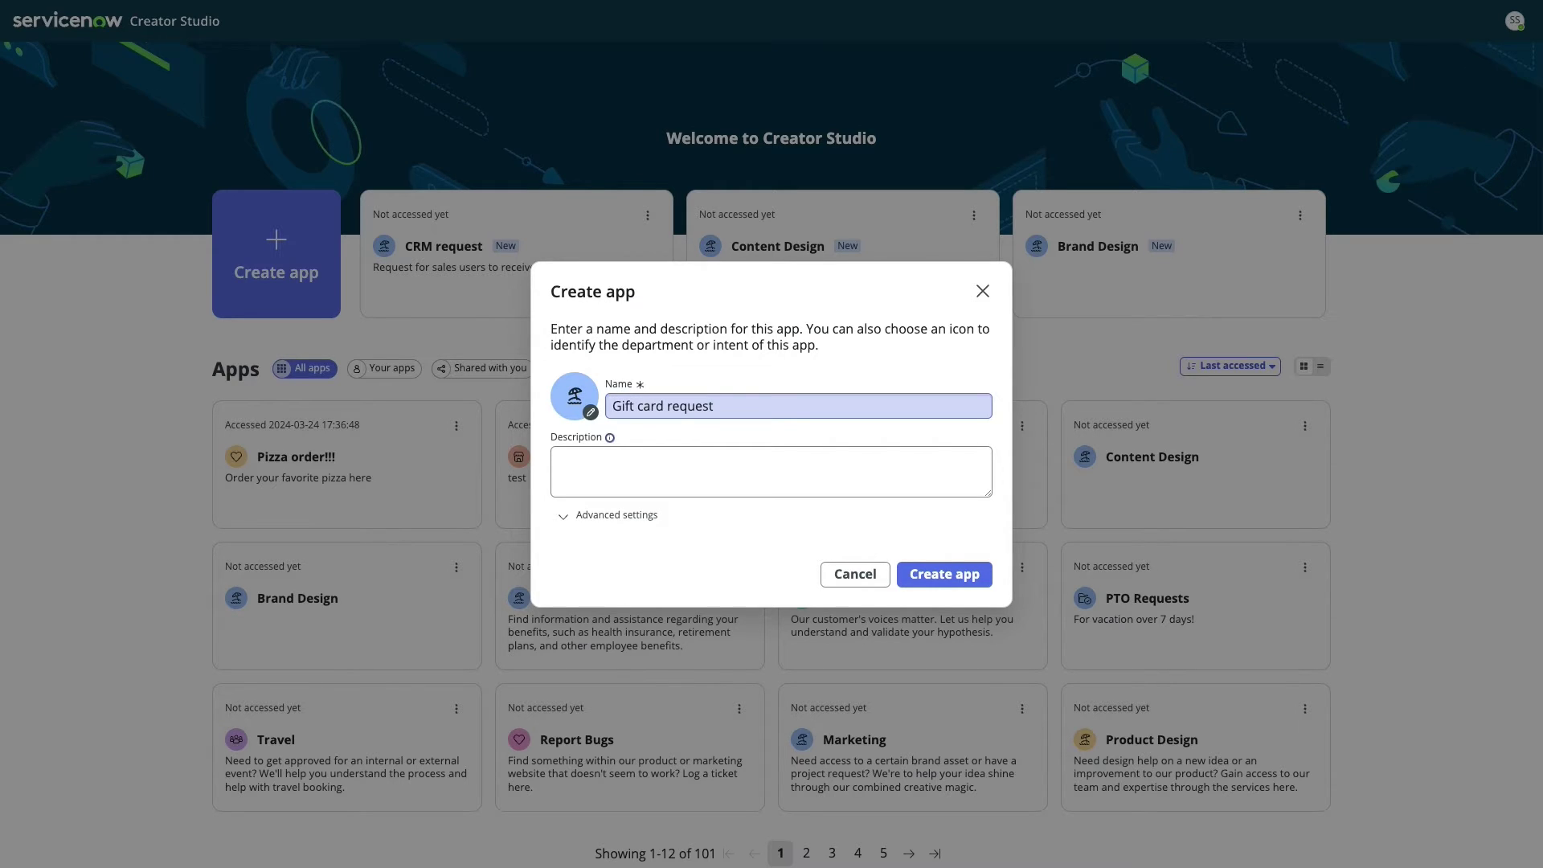
pyautogui.press('Tab')
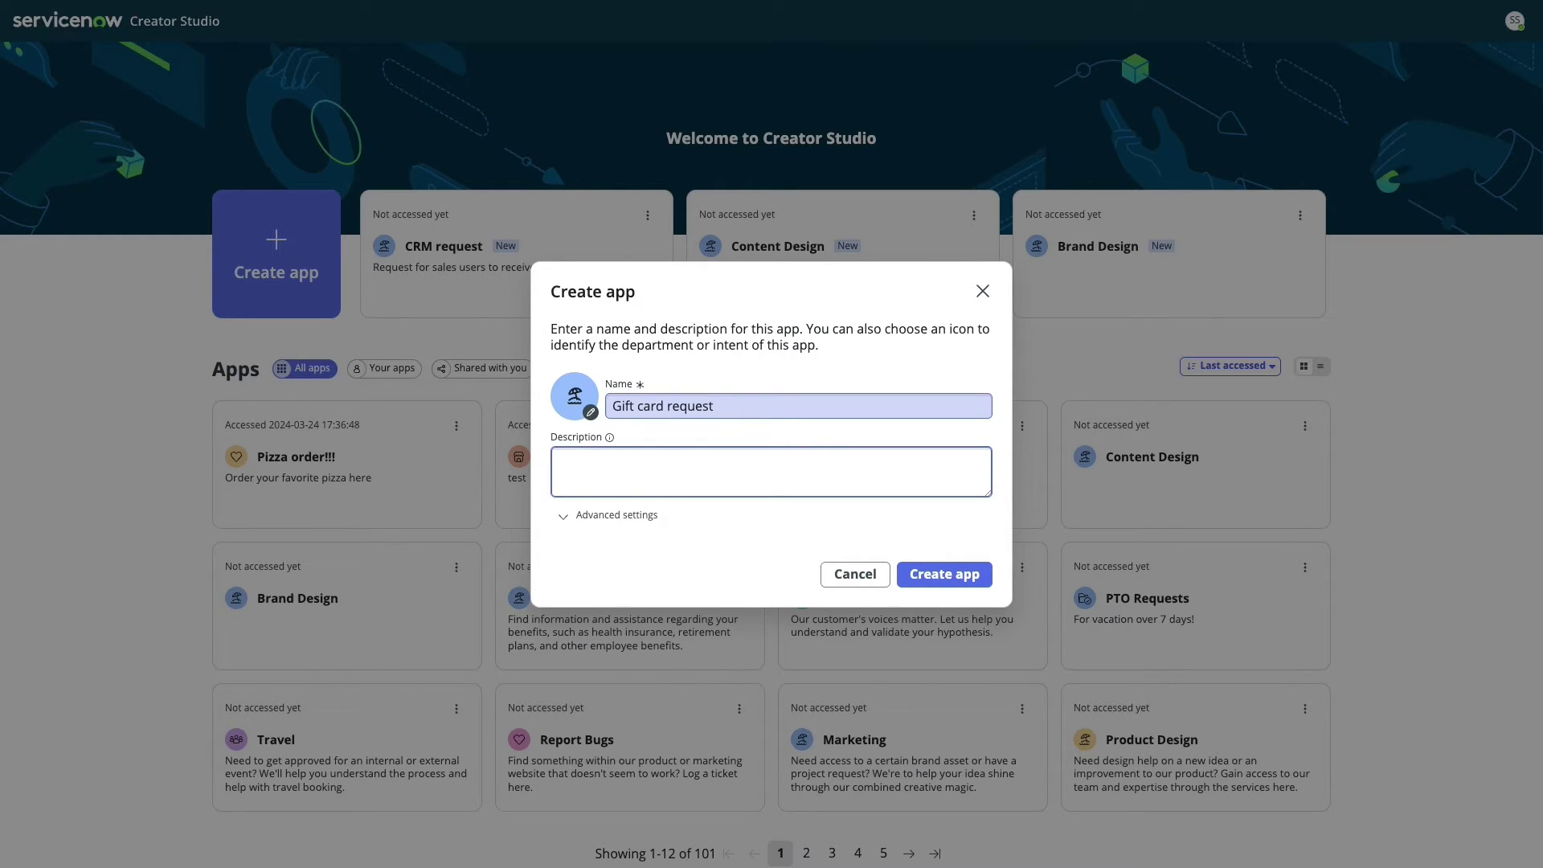
pyautogui.write('Request for both internal and ext')
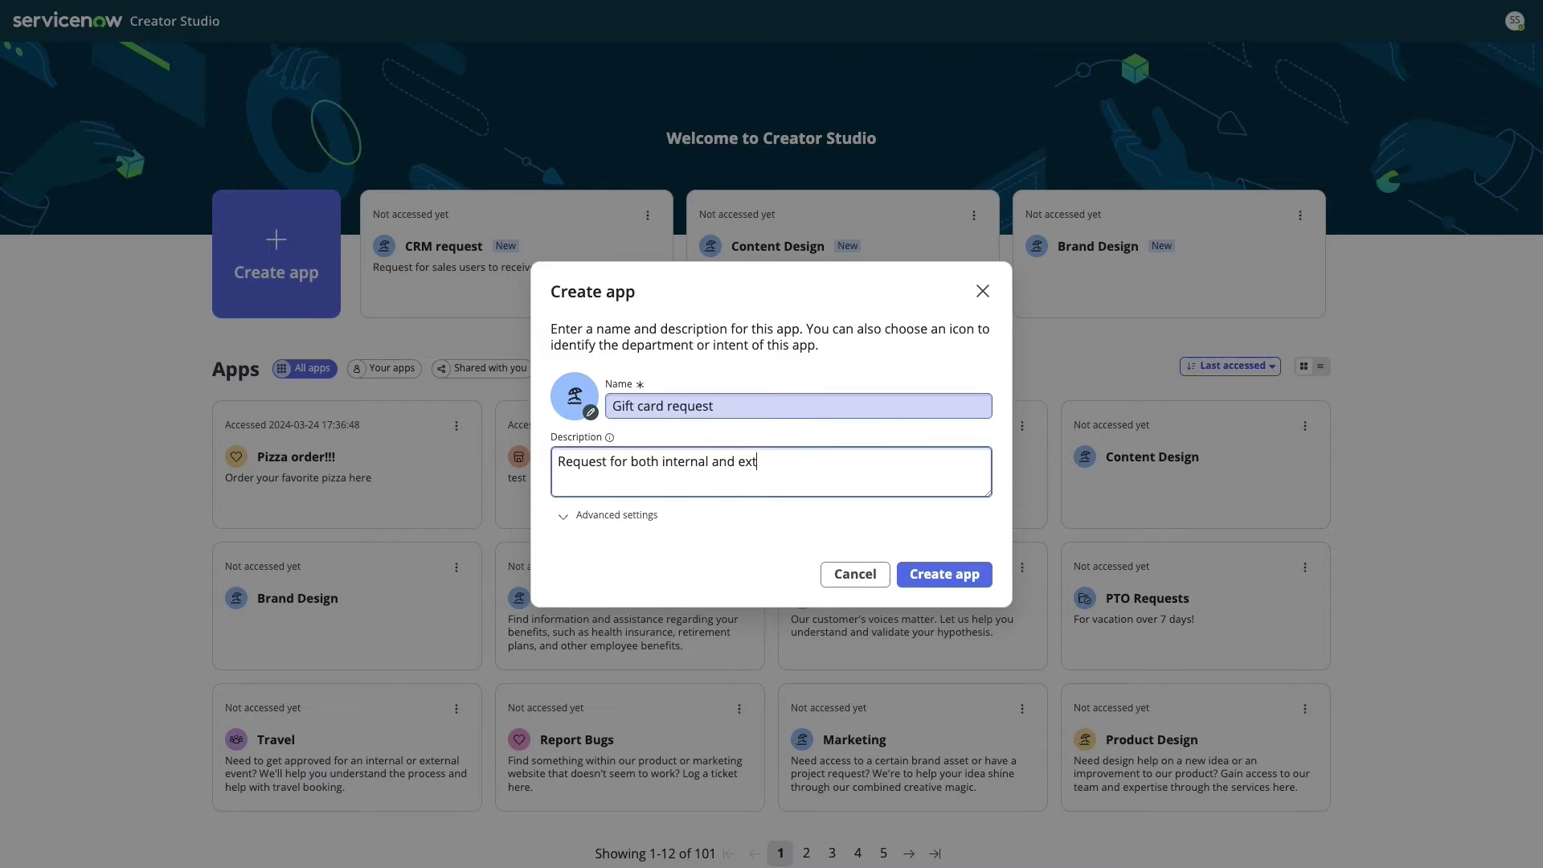
pyautogui.write('ernal gift cards for employee recognition.')
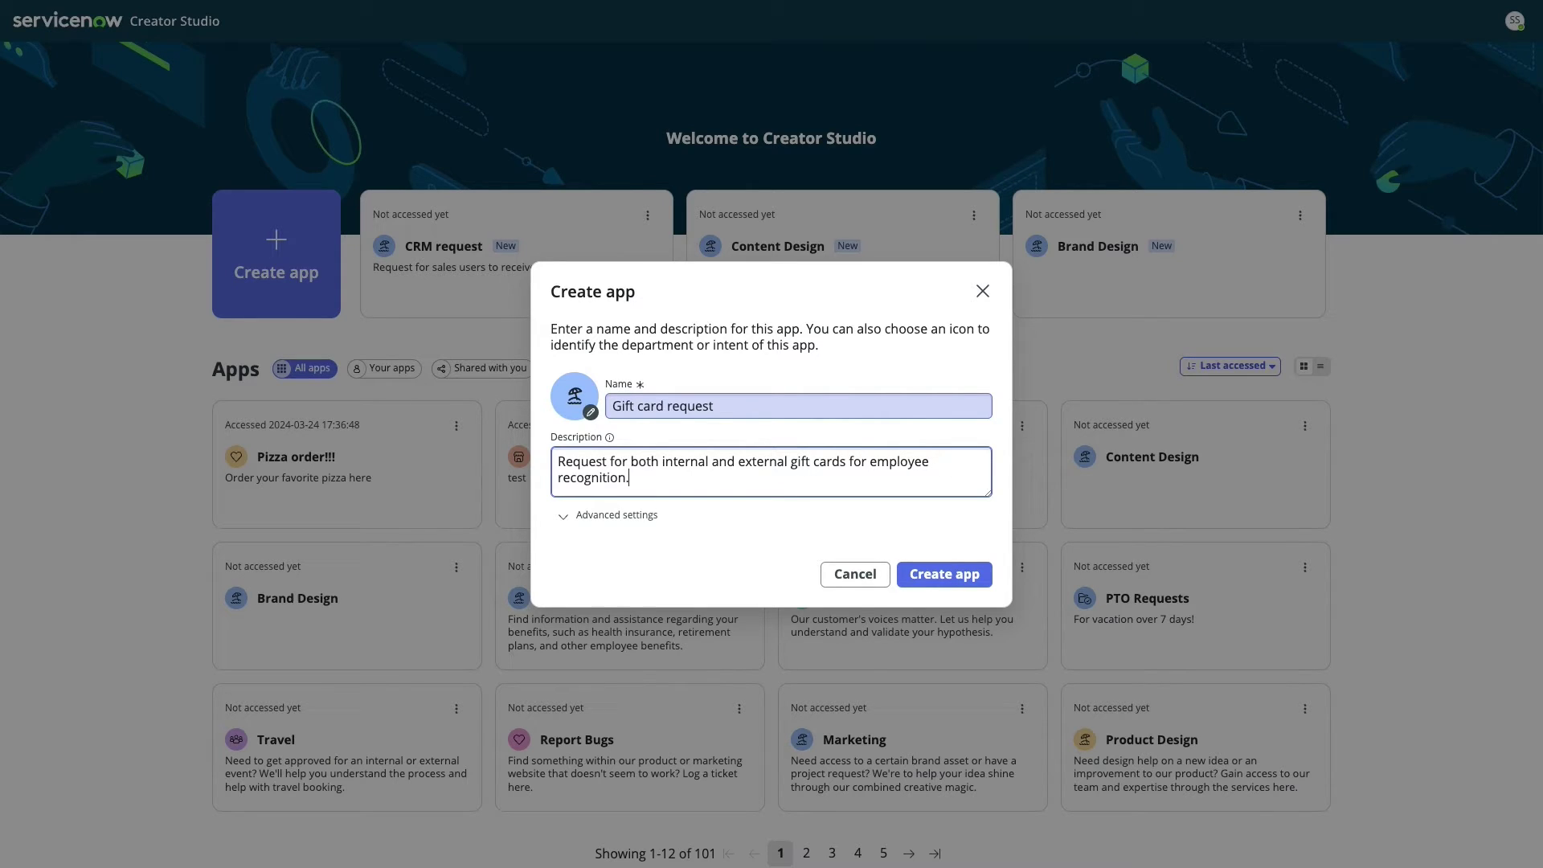
pyautogui.click(945, 576)
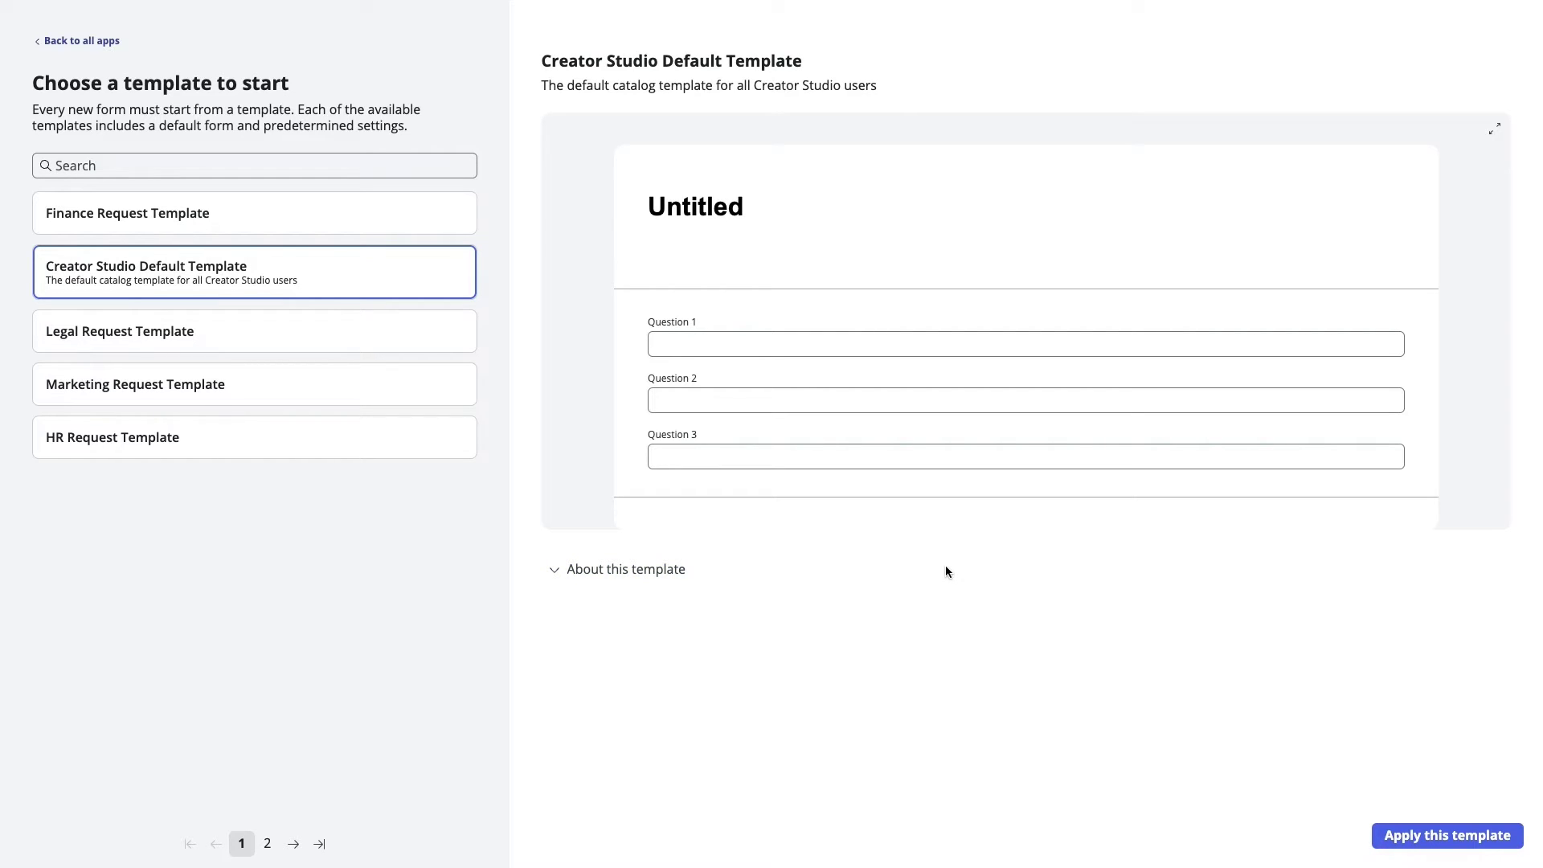
# Step: Apply the default template and file the form under Service Catalog > Finance
pyautogui.click(1380, 842)
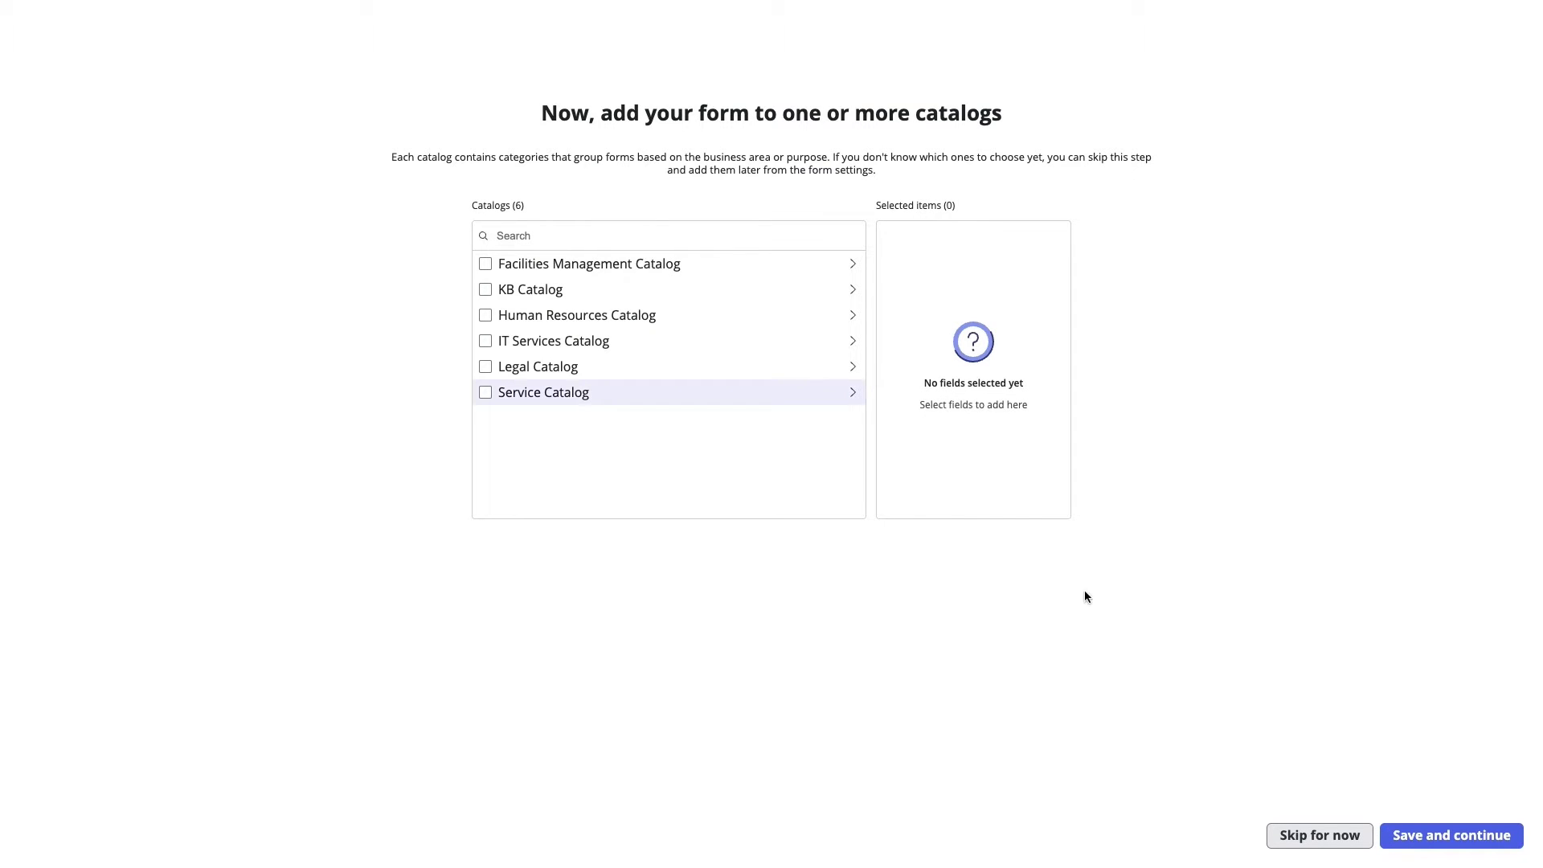
pyautogui.click(852, 392)
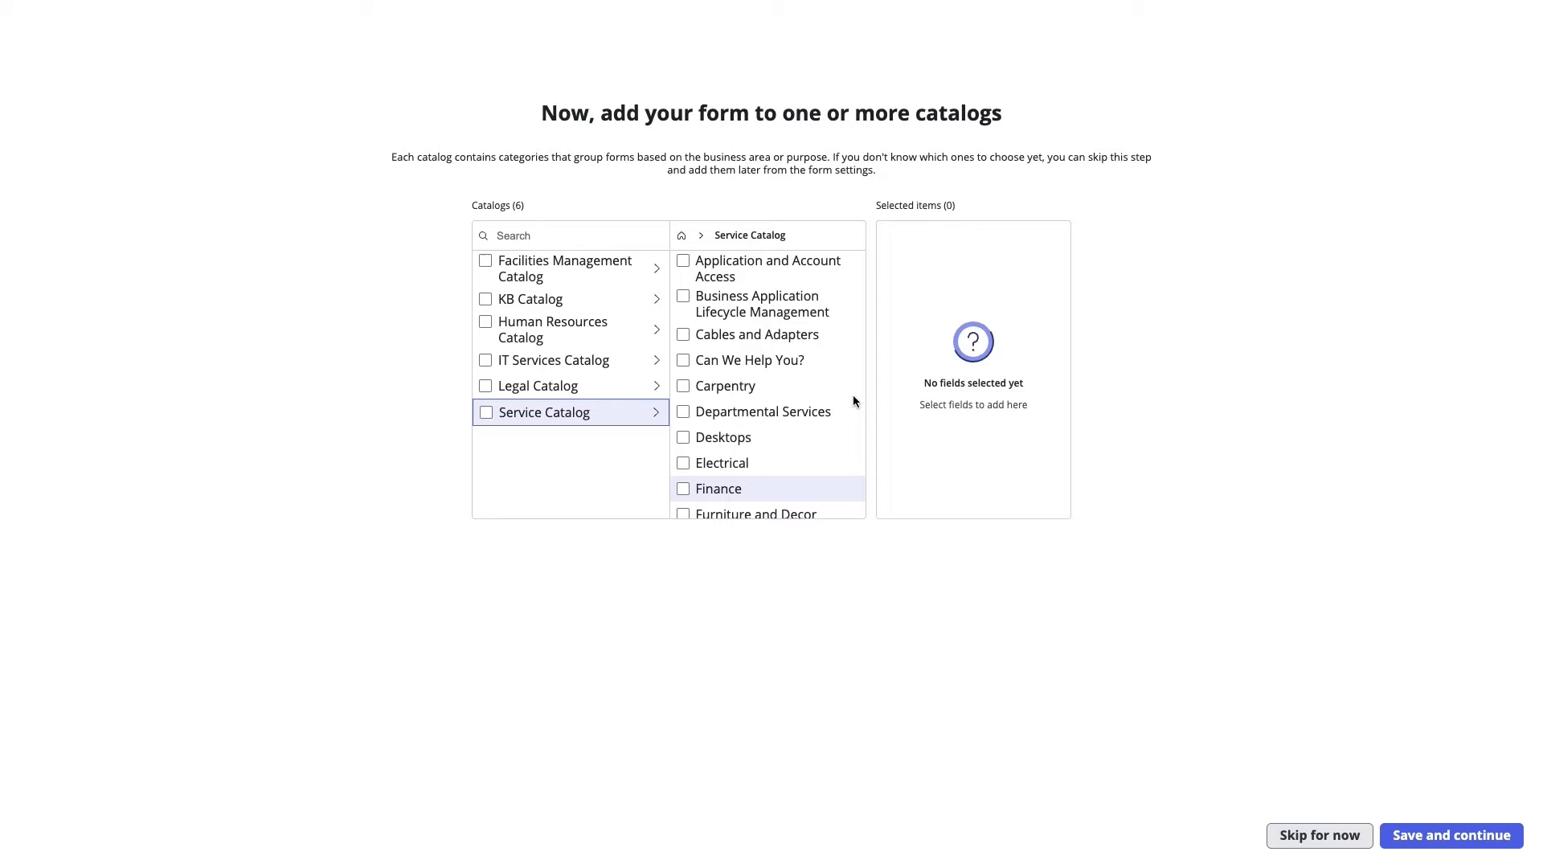
pyautogui.click(684, 489)
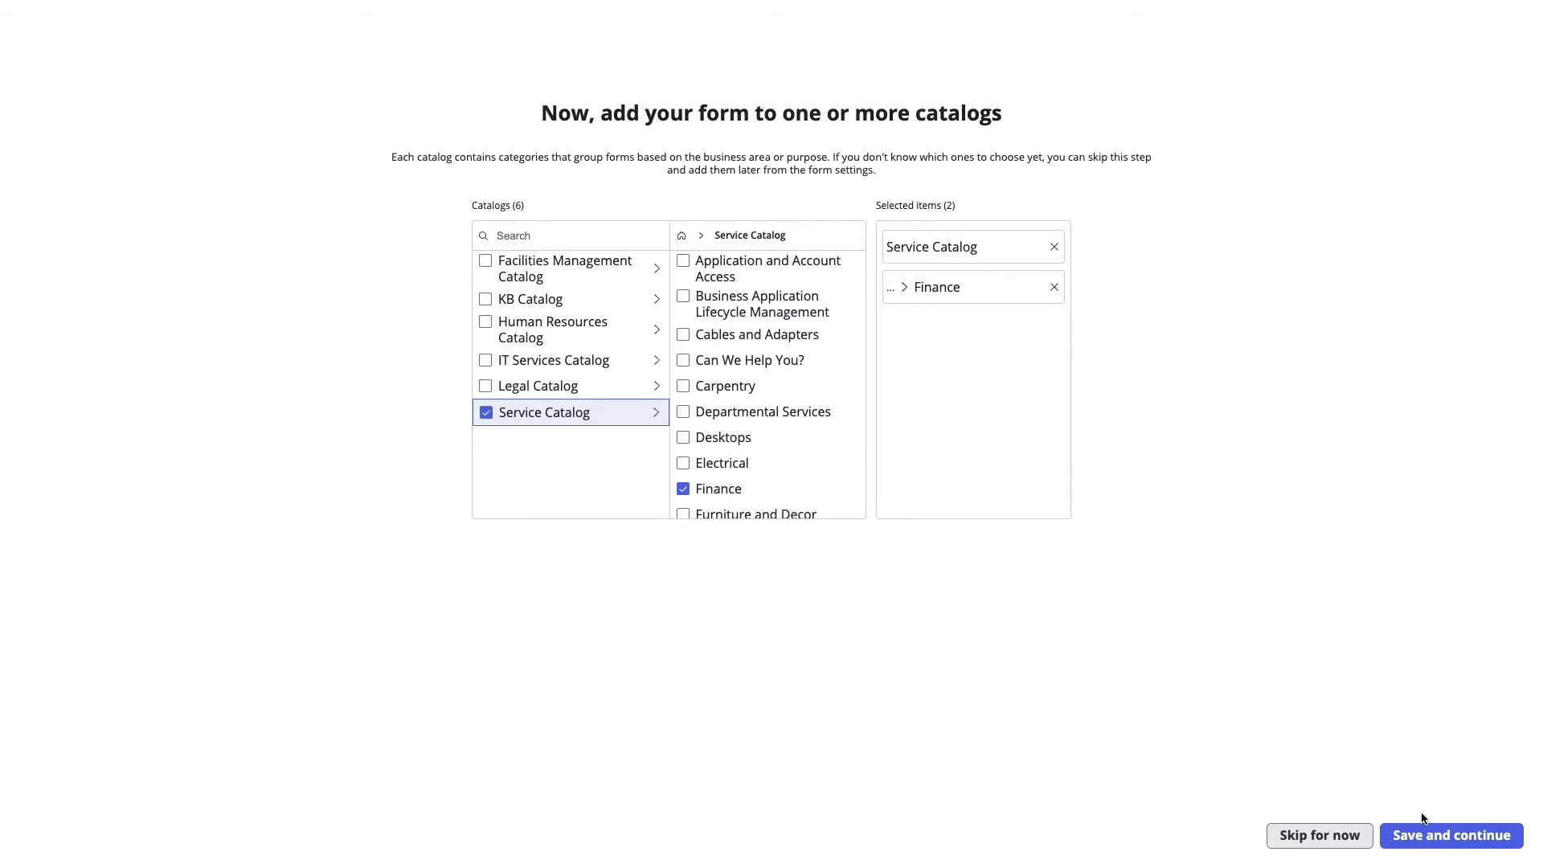
pyautogui.click(1447, 833)
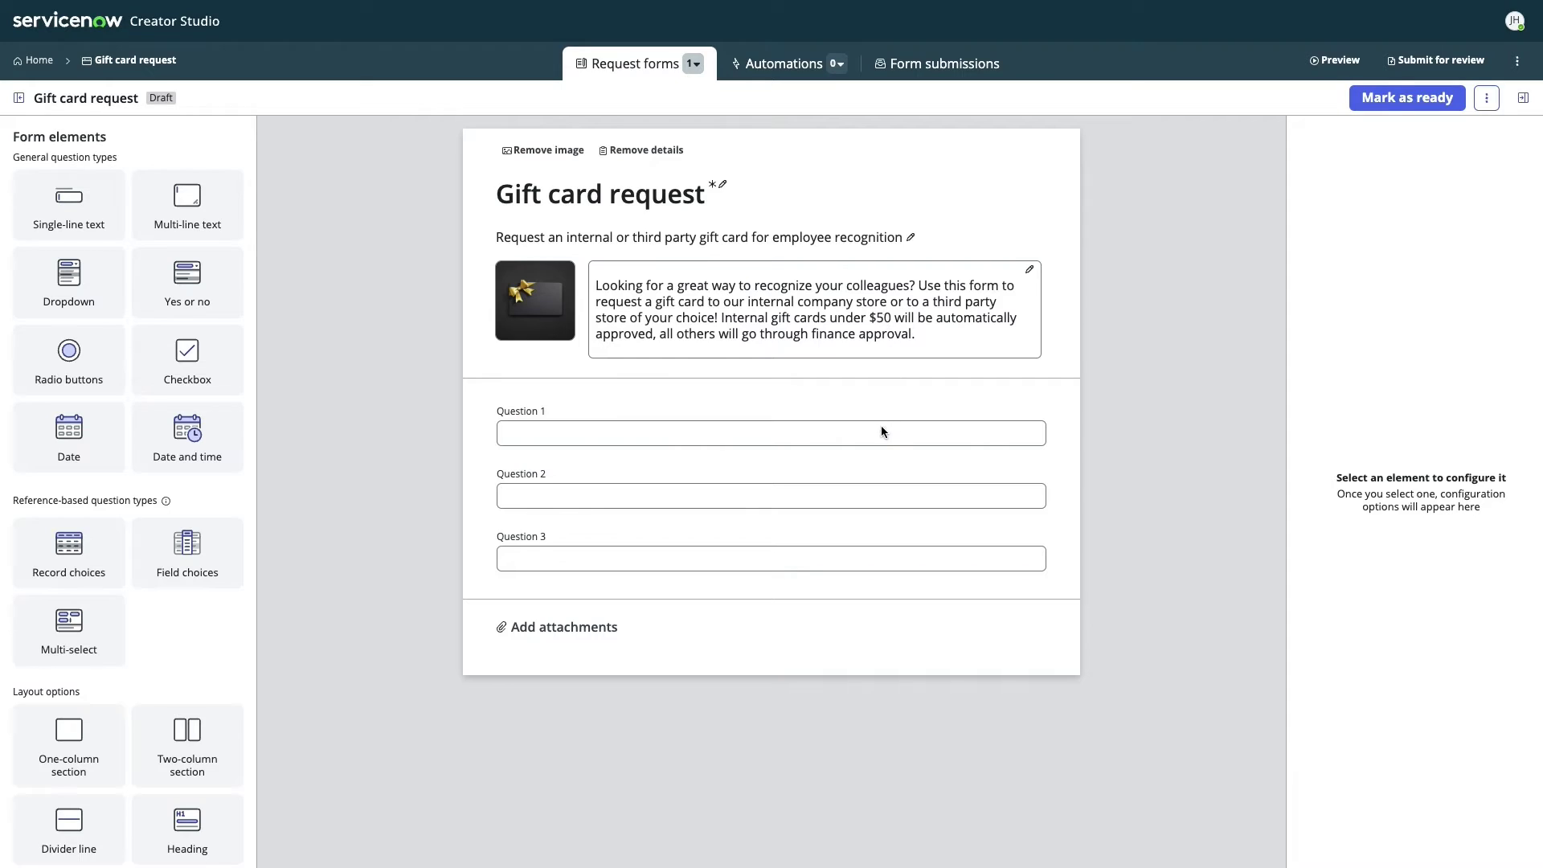
# Step: Relabel the first question 'Company store gift card?' and make it a Yes or no question
pyautogui.click(881, 432)
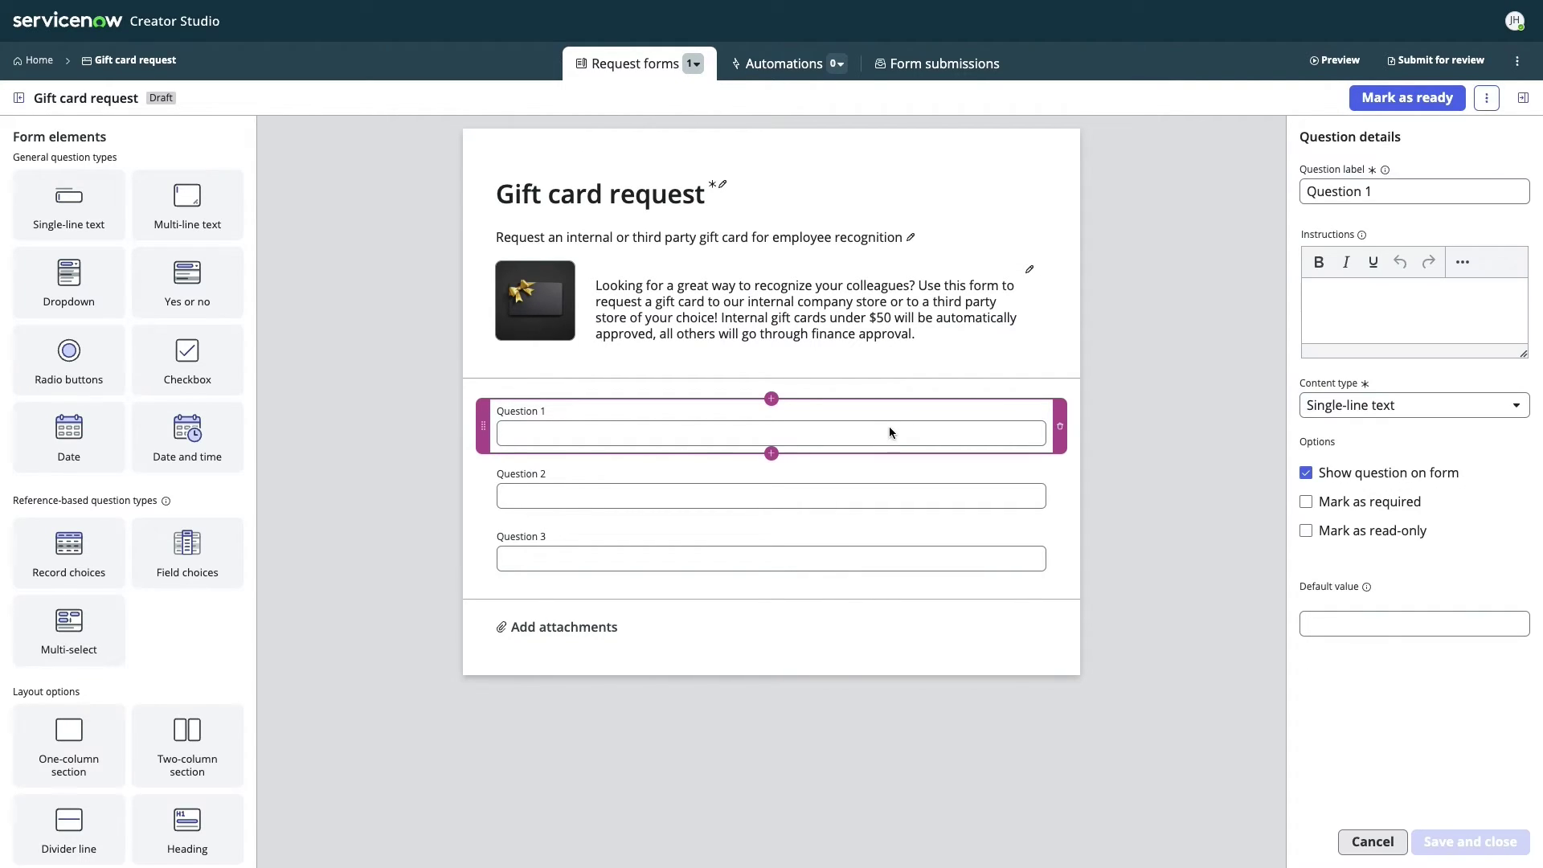
pyautogui.click(1399, 193)
pyautogui.write('Company store gift card?')
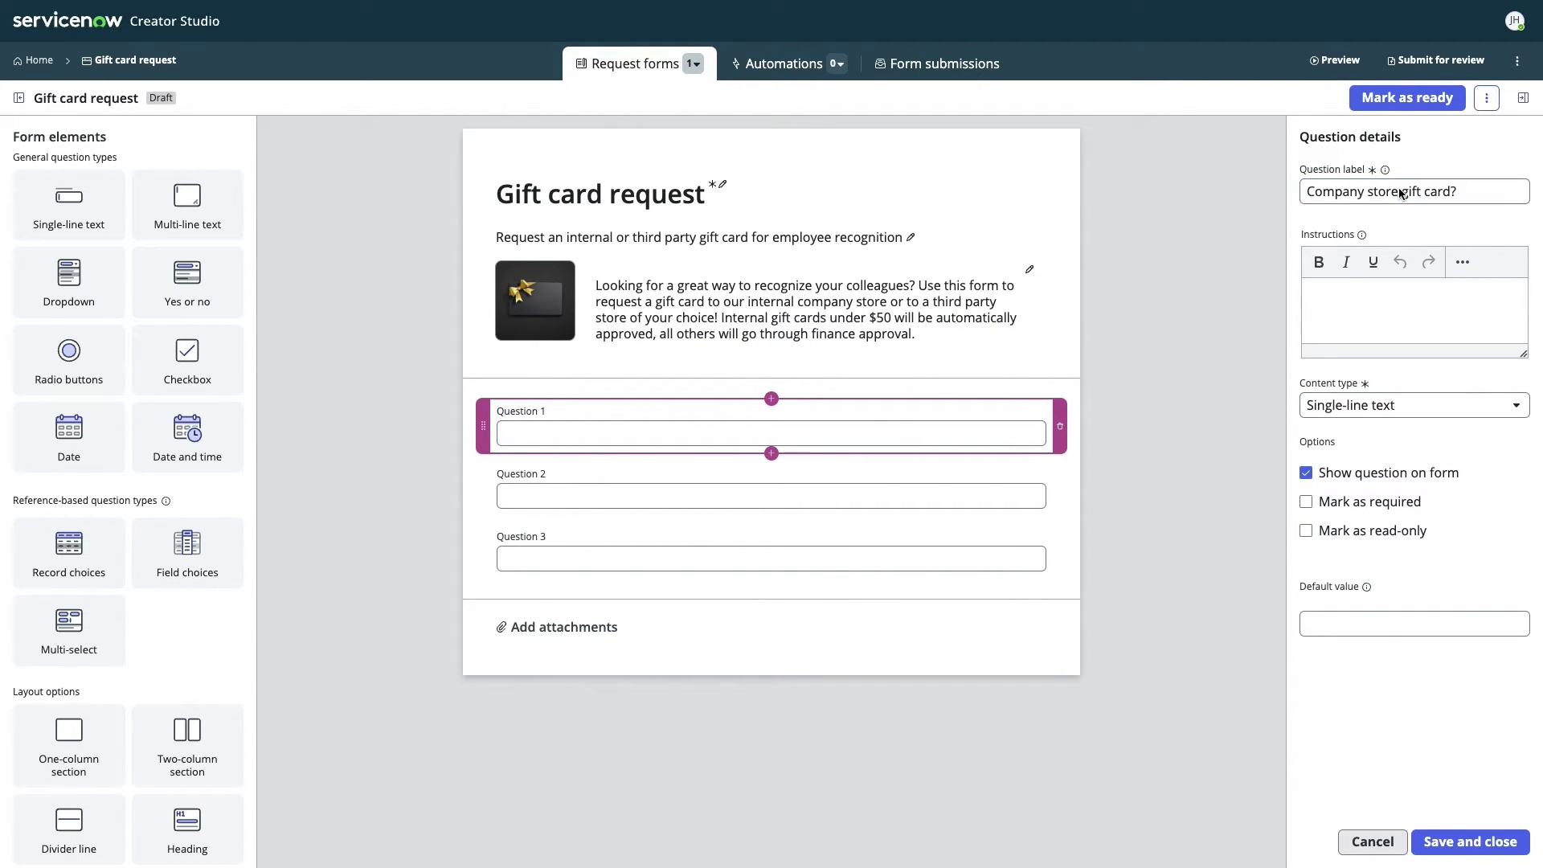
pyautogui.click(1417, 405)
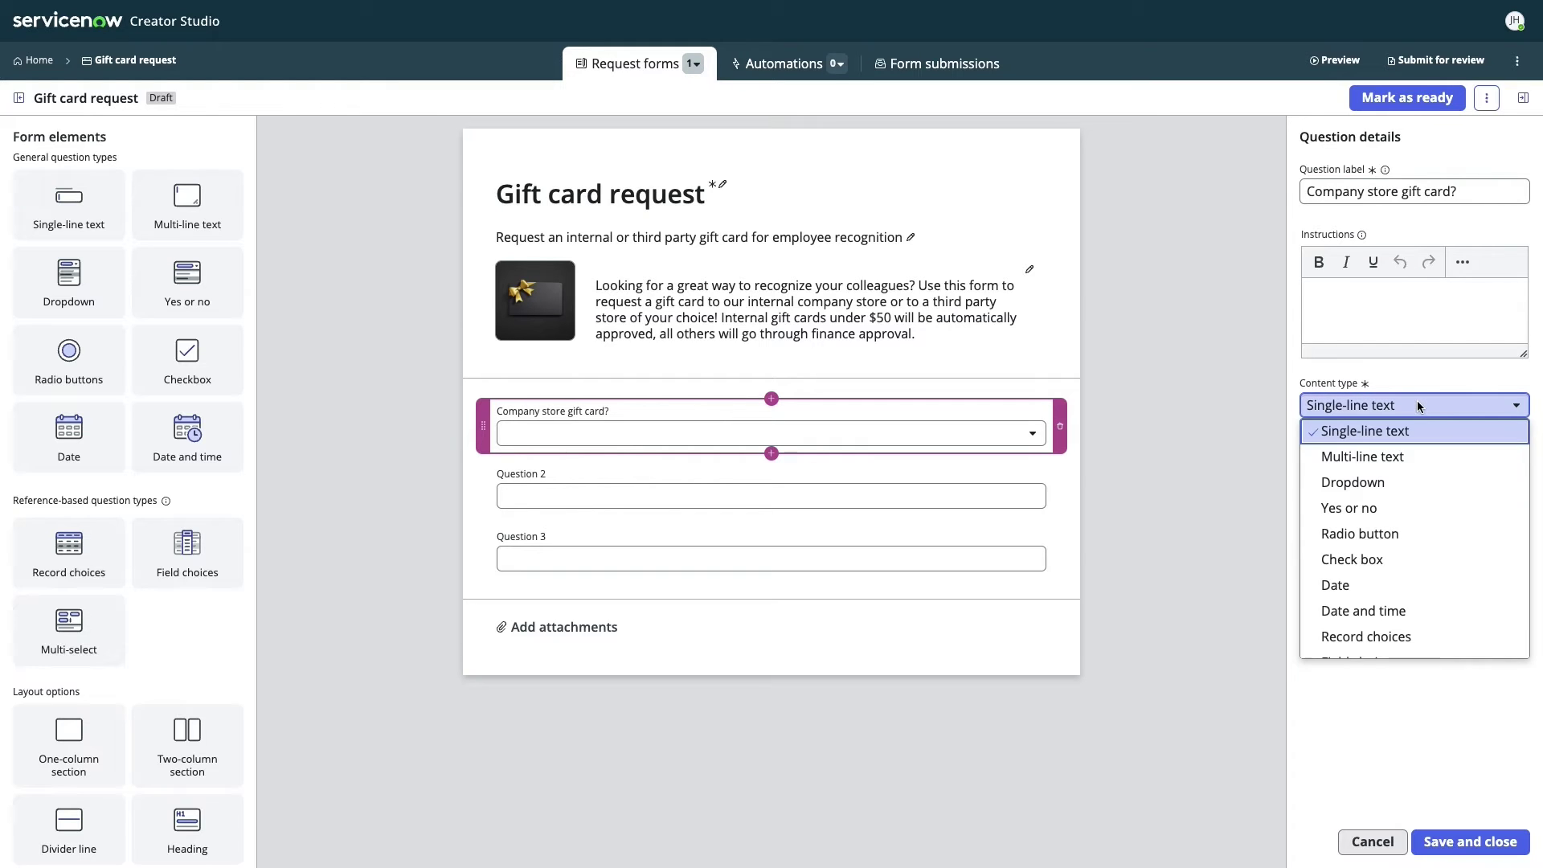
pyautogui.click(1399, 510)
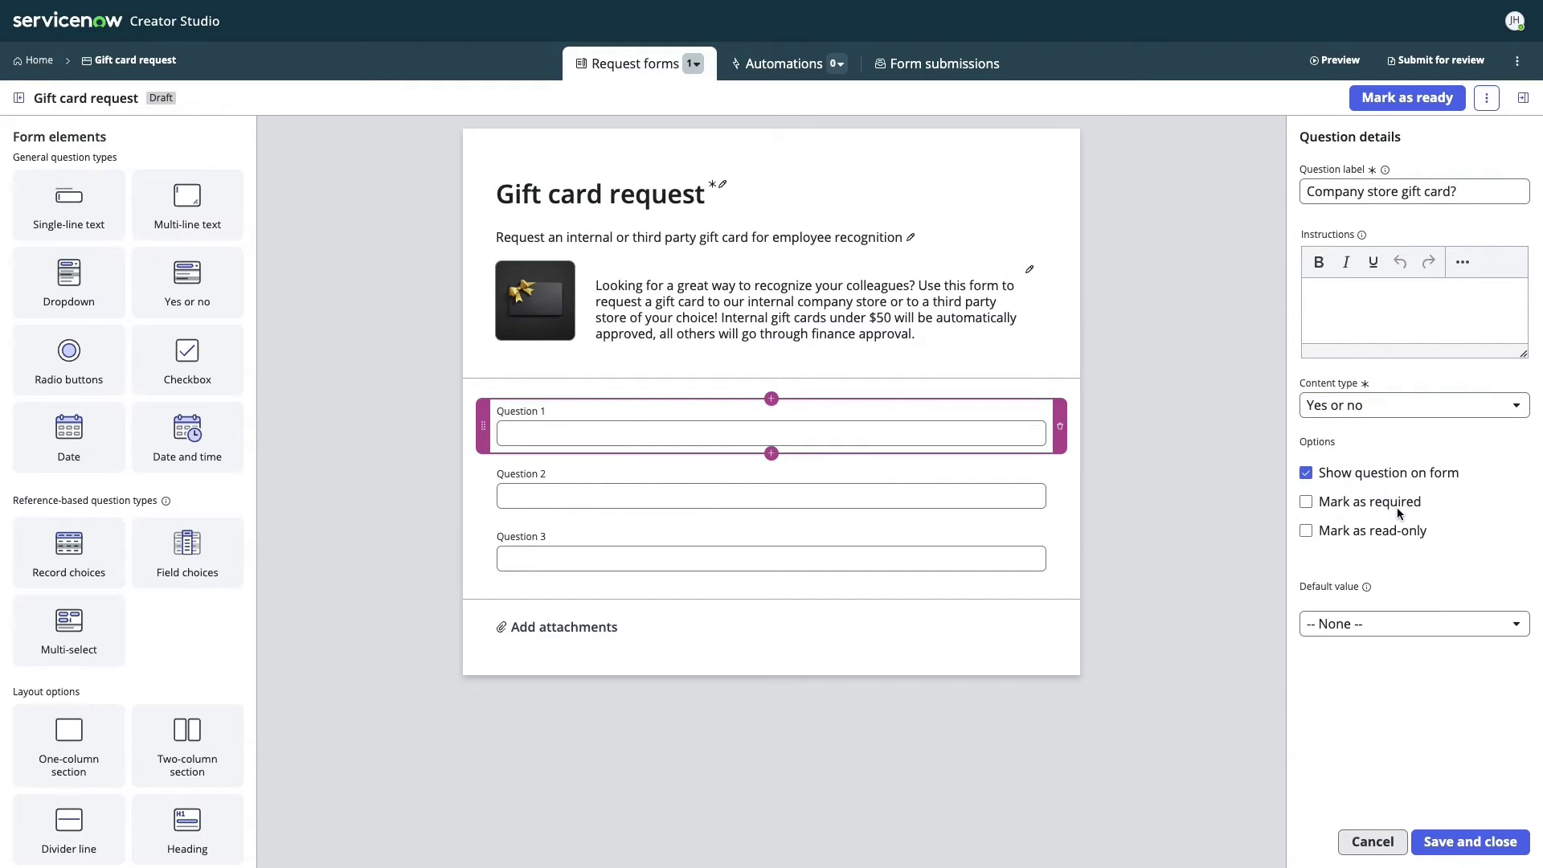
pyautogui.click(1471, 840)
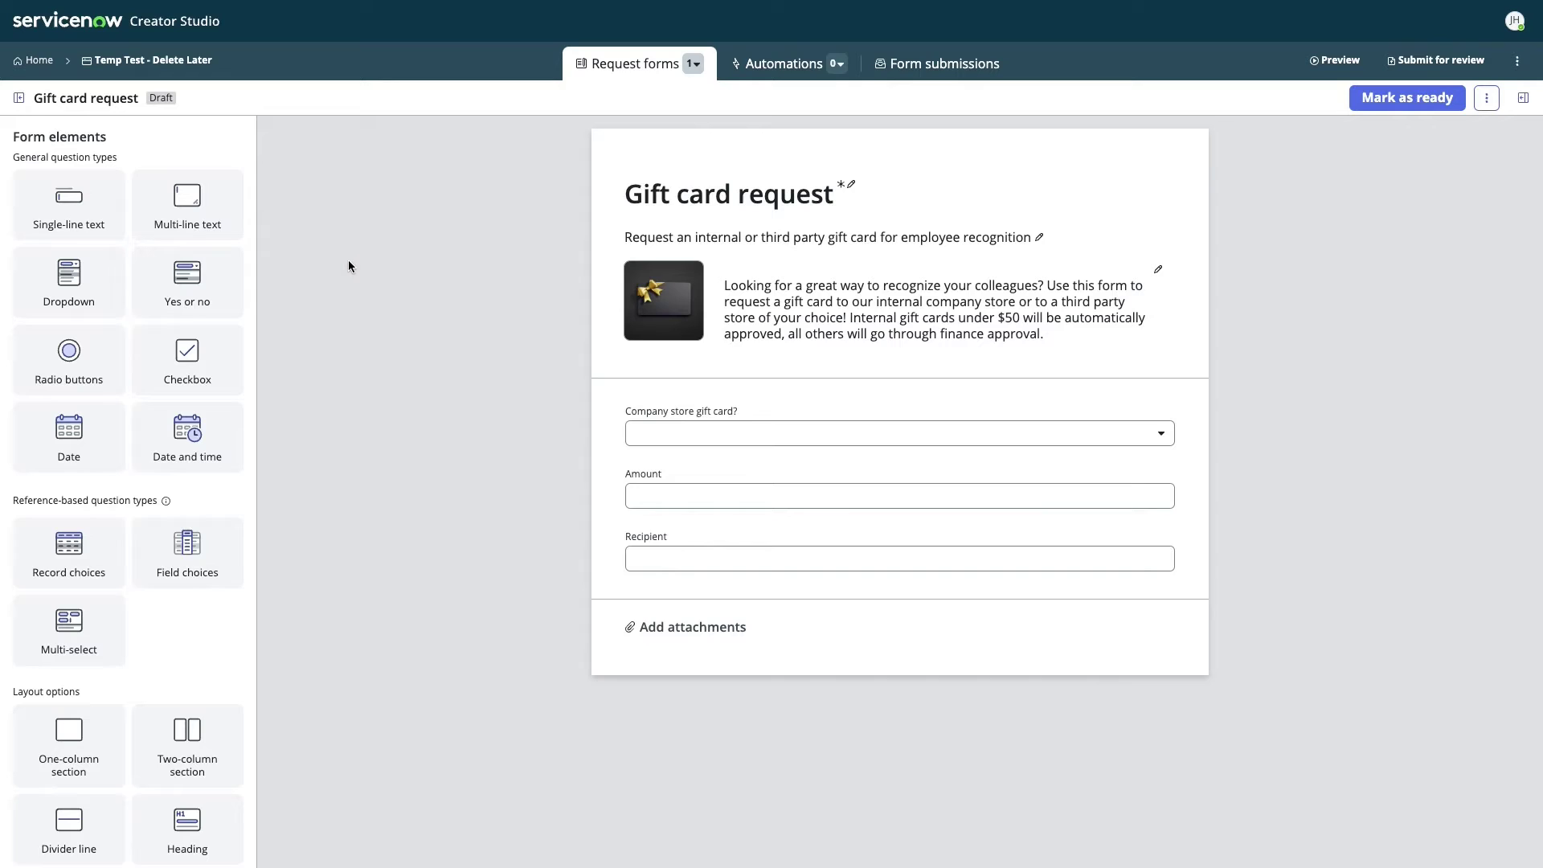
# Step: Add a multi-line 'Justification' question below Recipient, mark the form ready, and go to Automations
pyautogui.moveTo(226, 225); pyautogui.dragTo(794, 622)
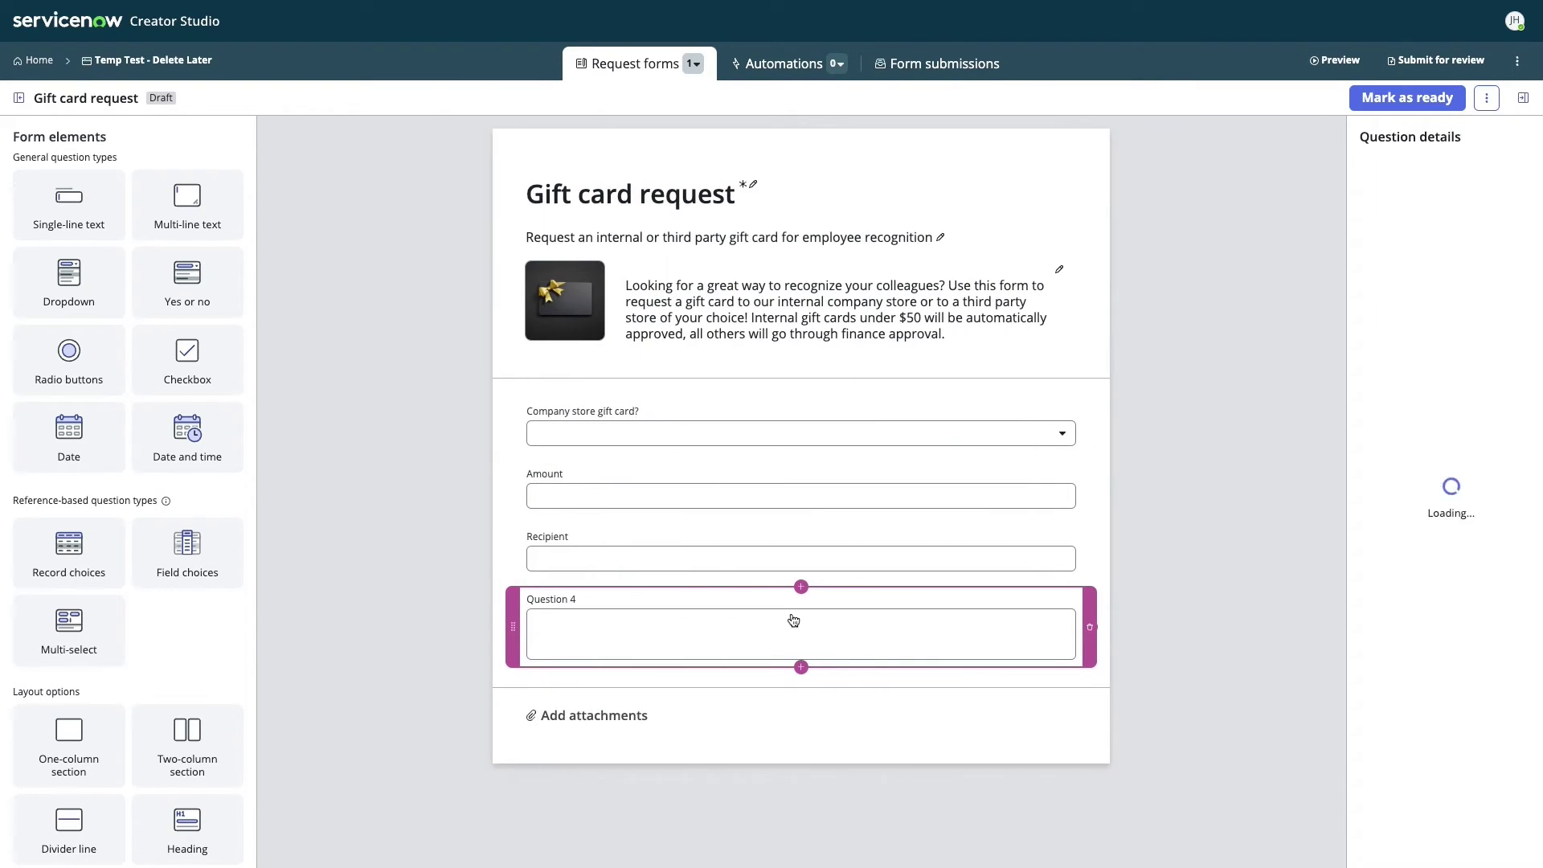
pyautogui.tripleClick(1364, 187)
pyautogui.write('Justification')
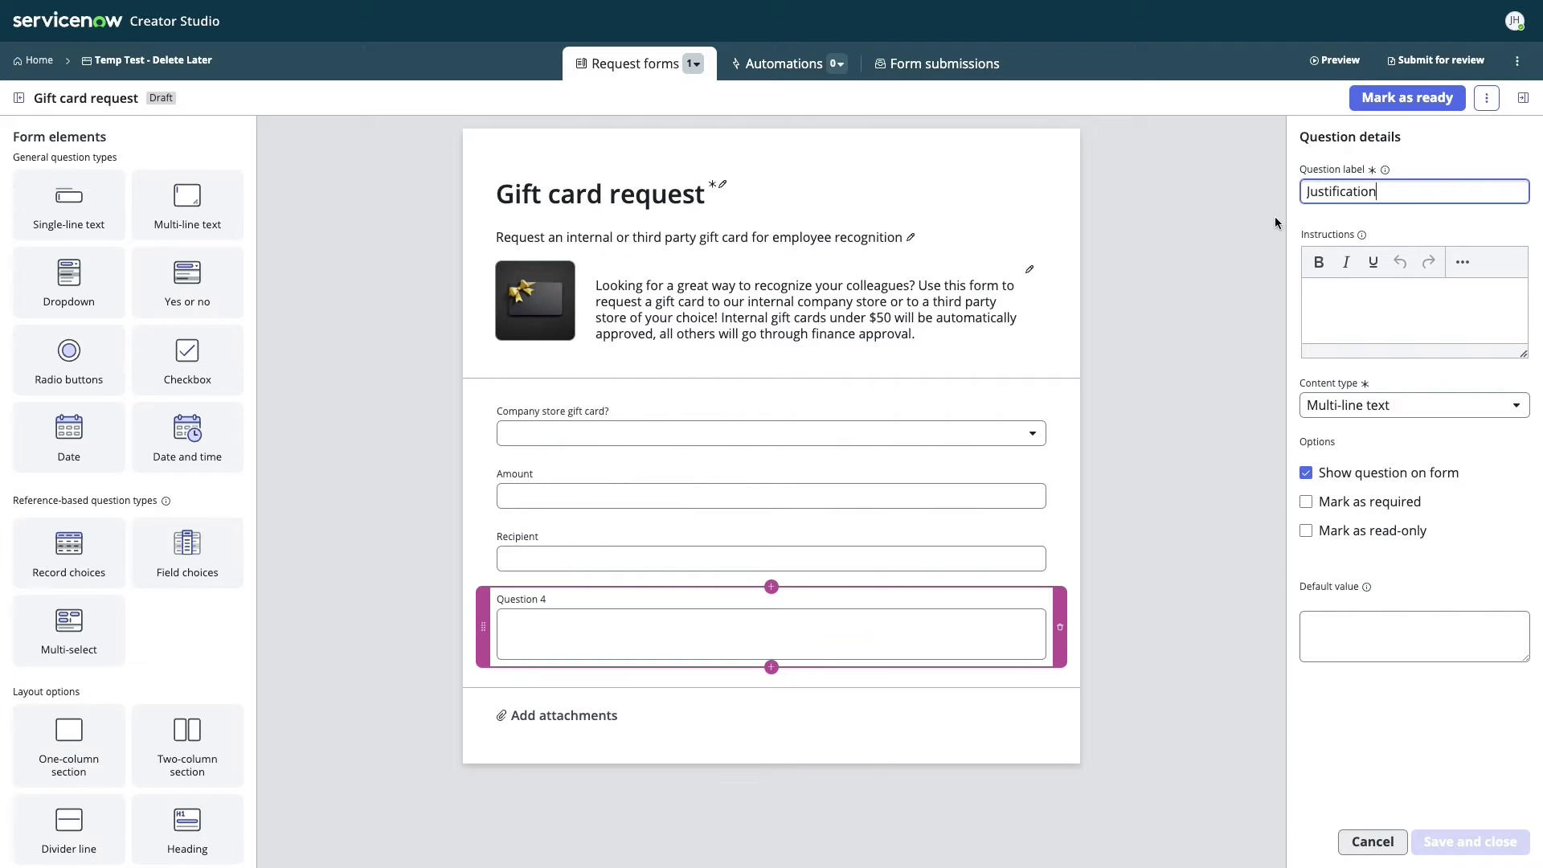
pyautogui.click(1379, 731)
pyautogui.click(1427, 840)
pyautogui.click(1422, 99)
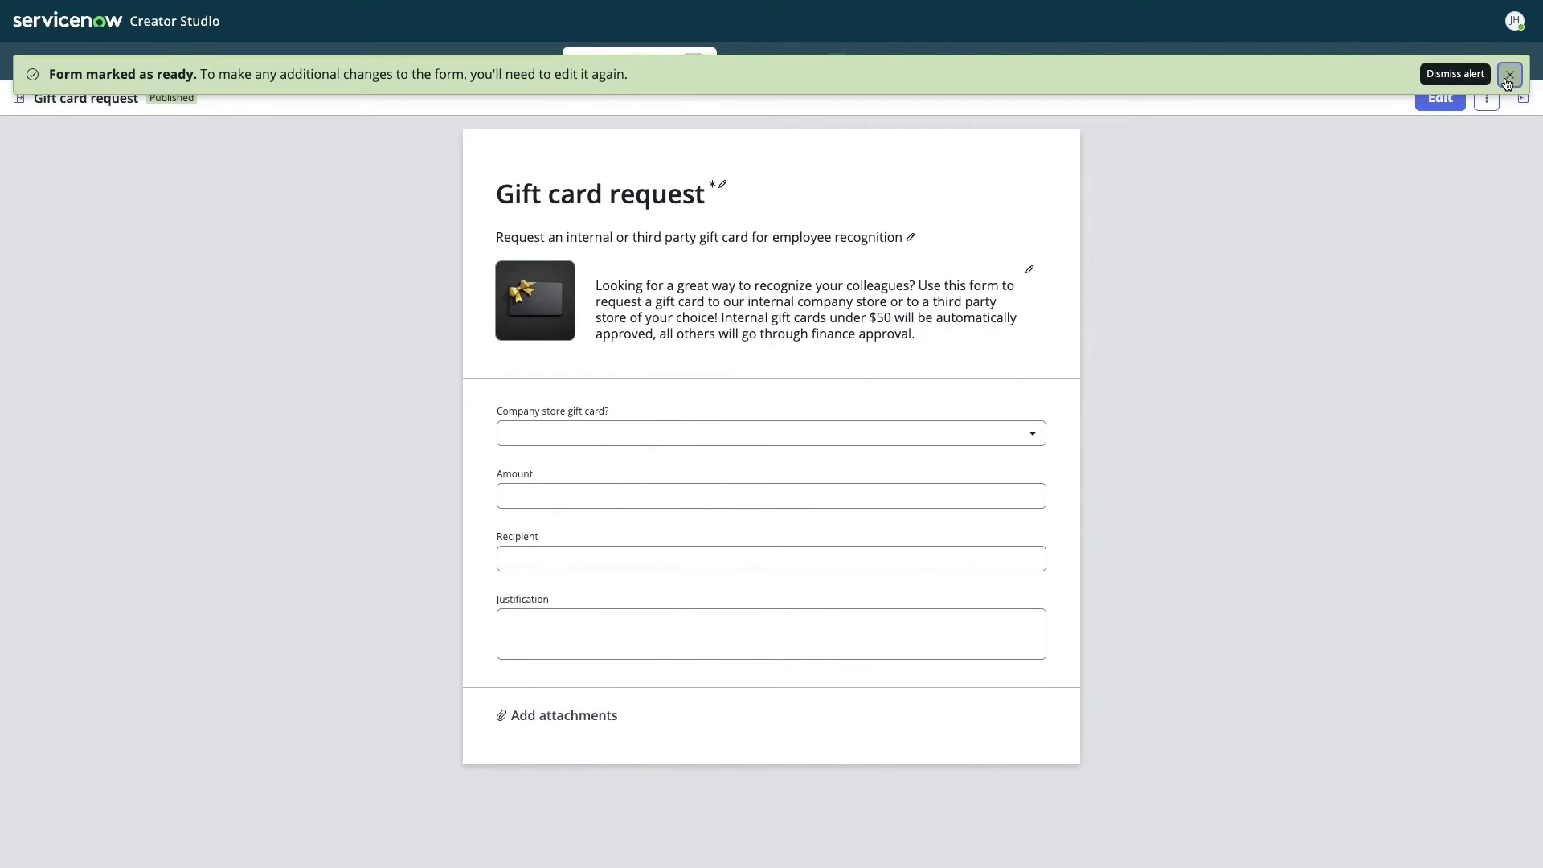
pyautogui.click(1505, 80)
pyautogui.click(802, 63)
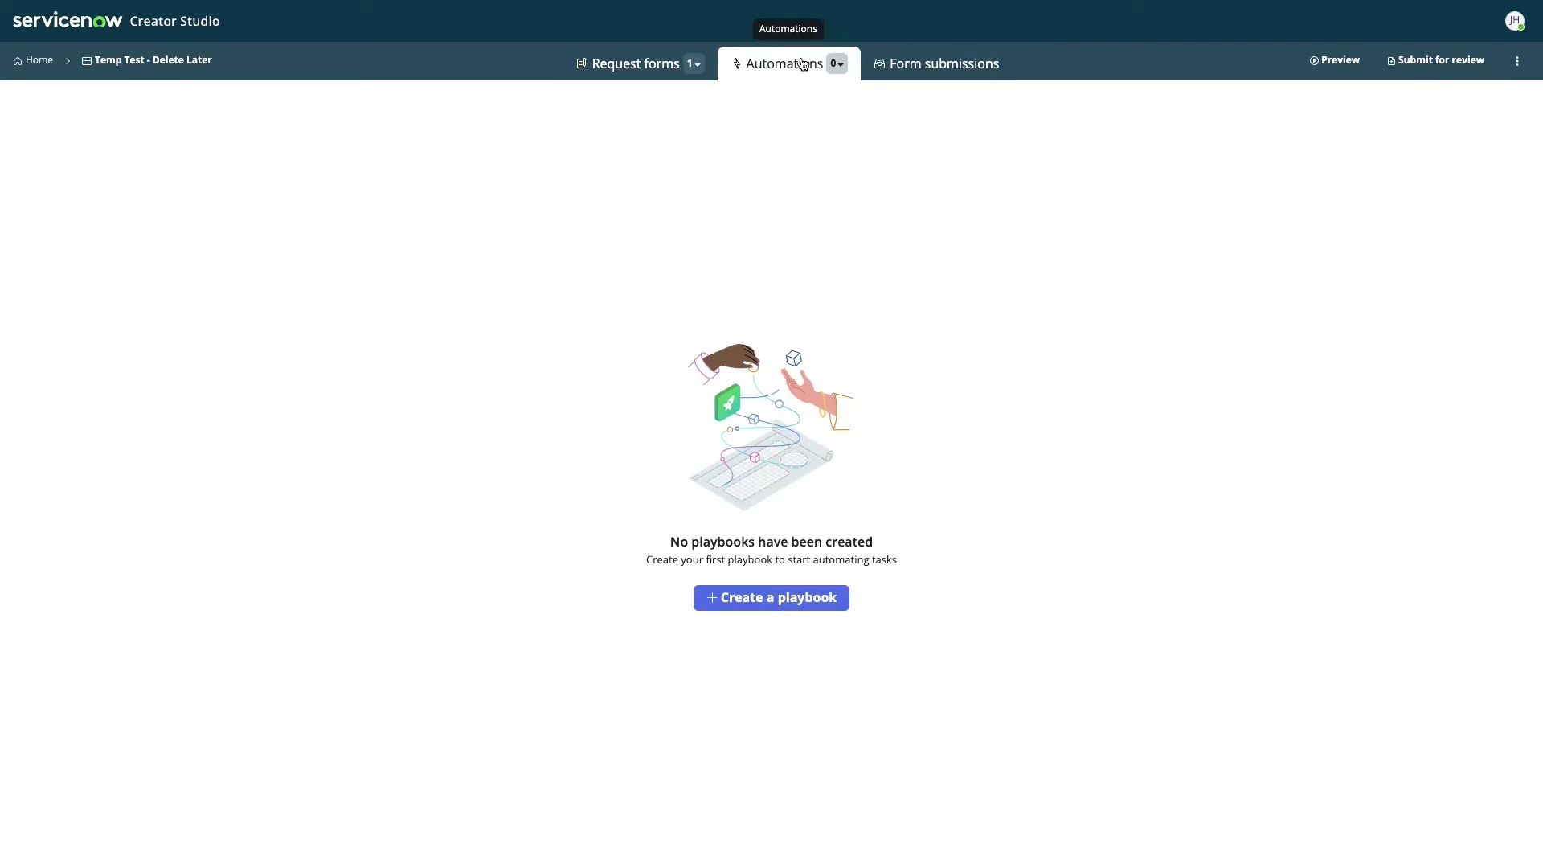
# Step: Create a new playbook with a Request approval step assigned to the requestor's manager
pyautogui.click(798, 595)
pyautogui.click(1033, 643)
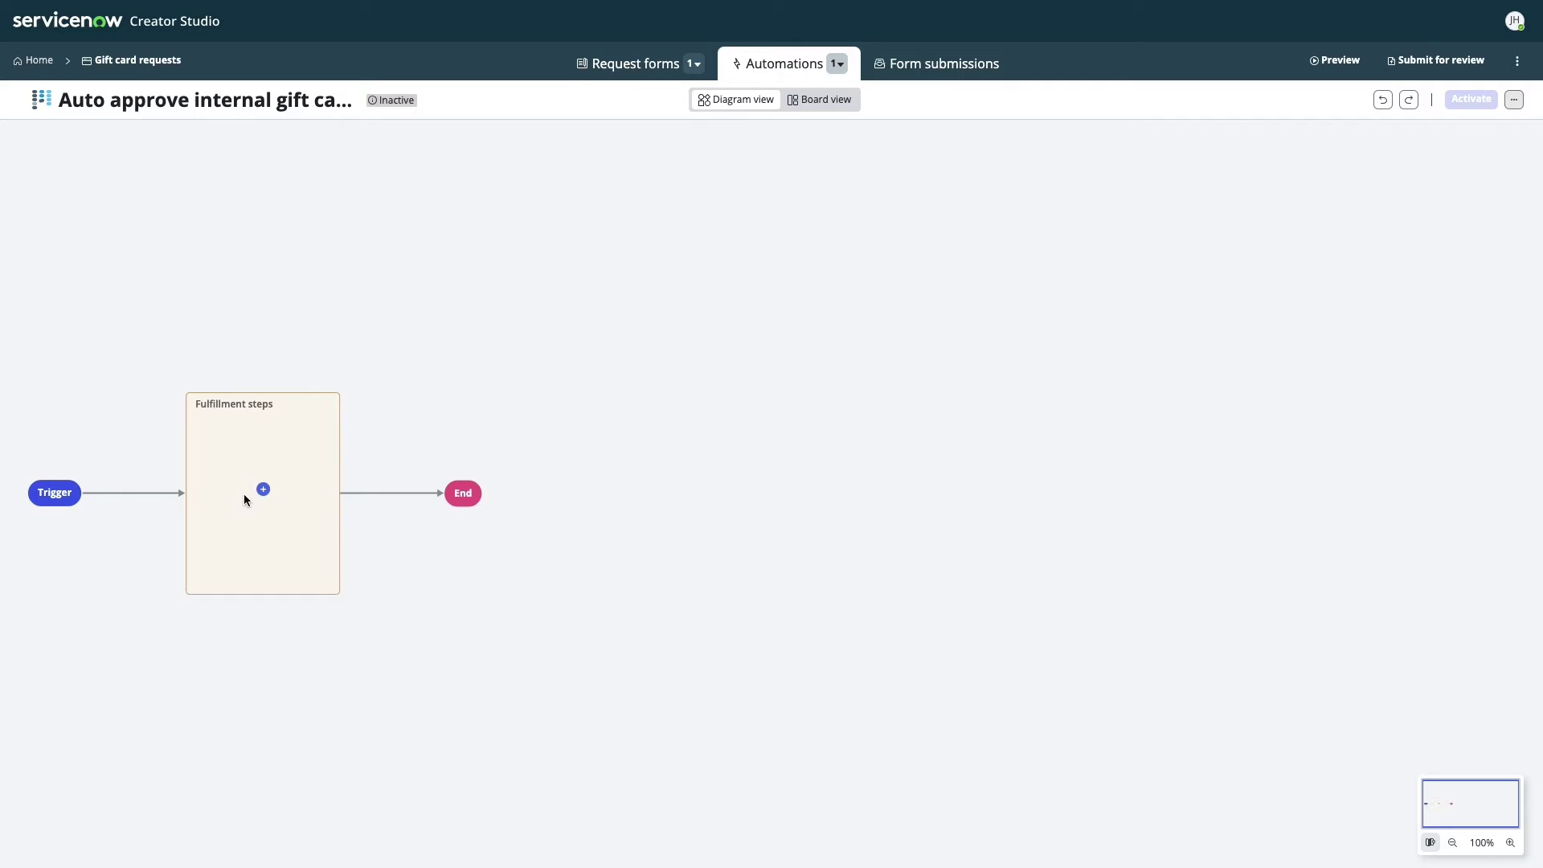
pyautogui.click(264, 489)
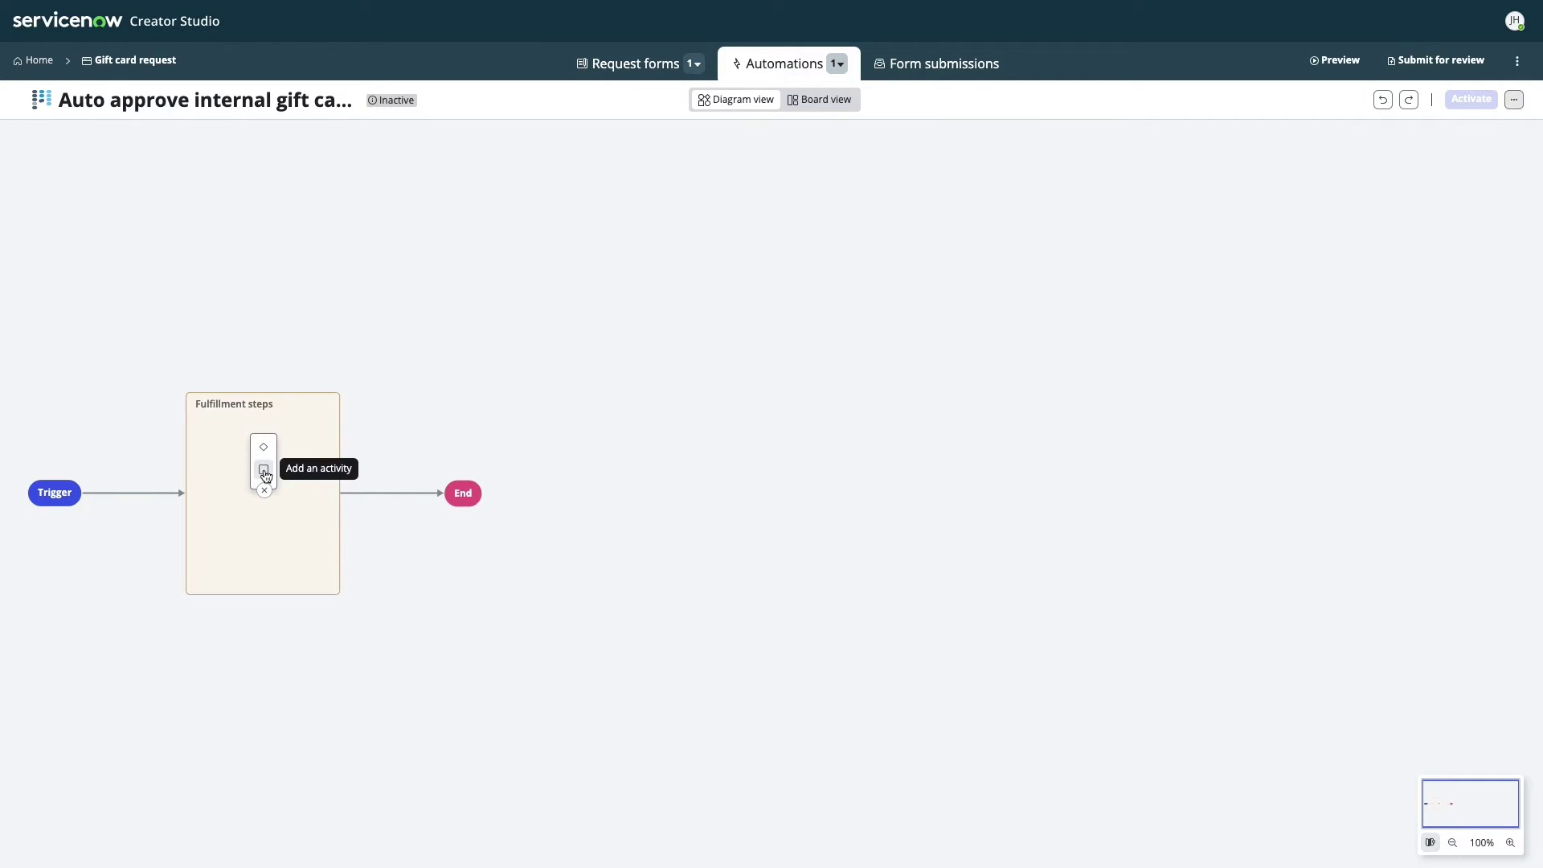
pyautogui.click(263, 470)
pyautogui.click(490, 534)
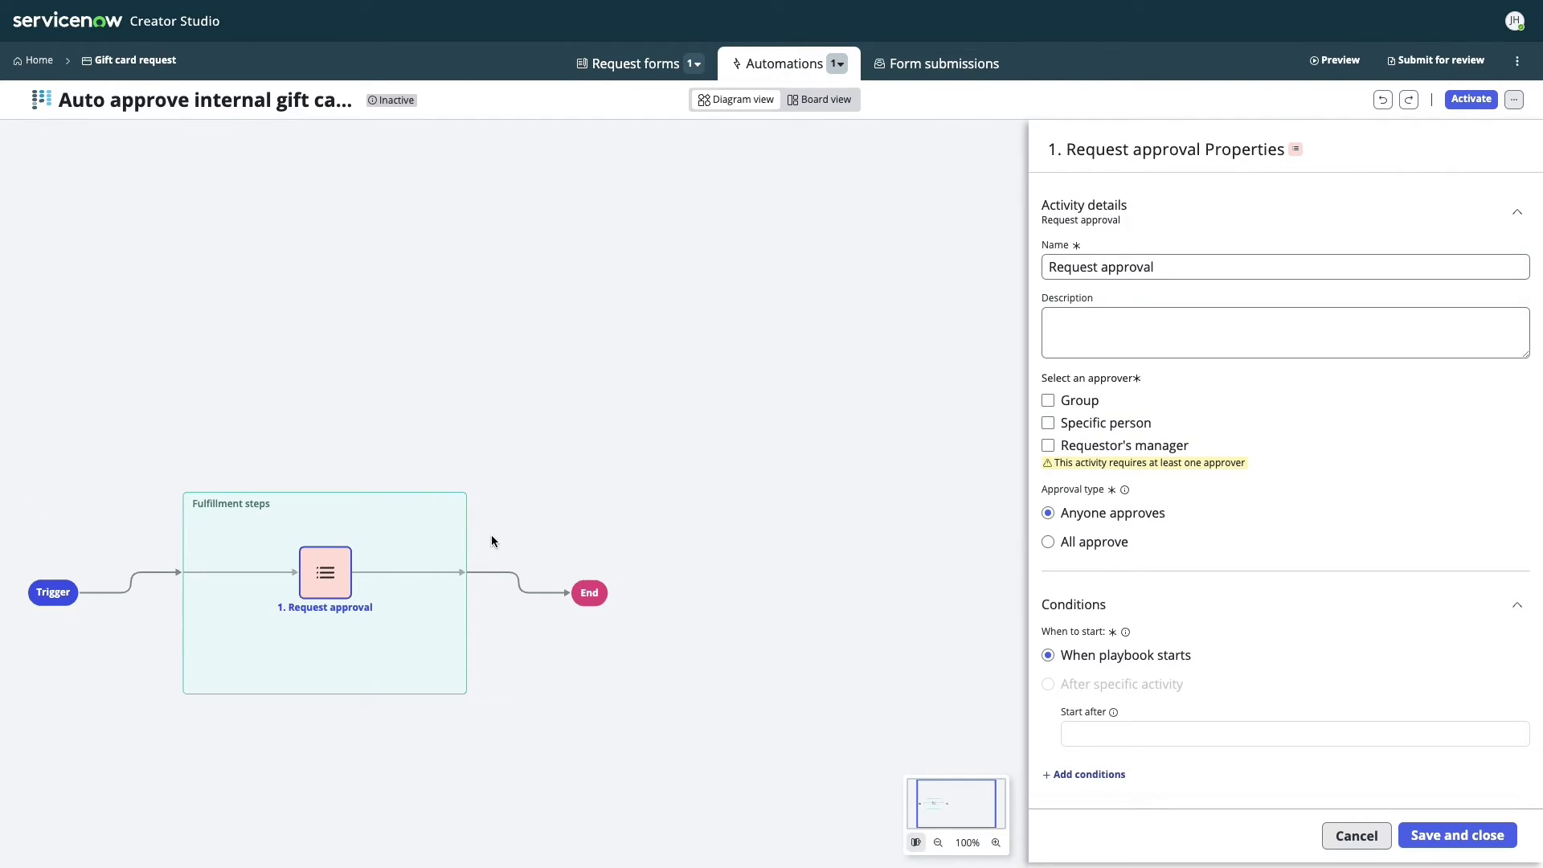
pyautogui.click(1046, 445)
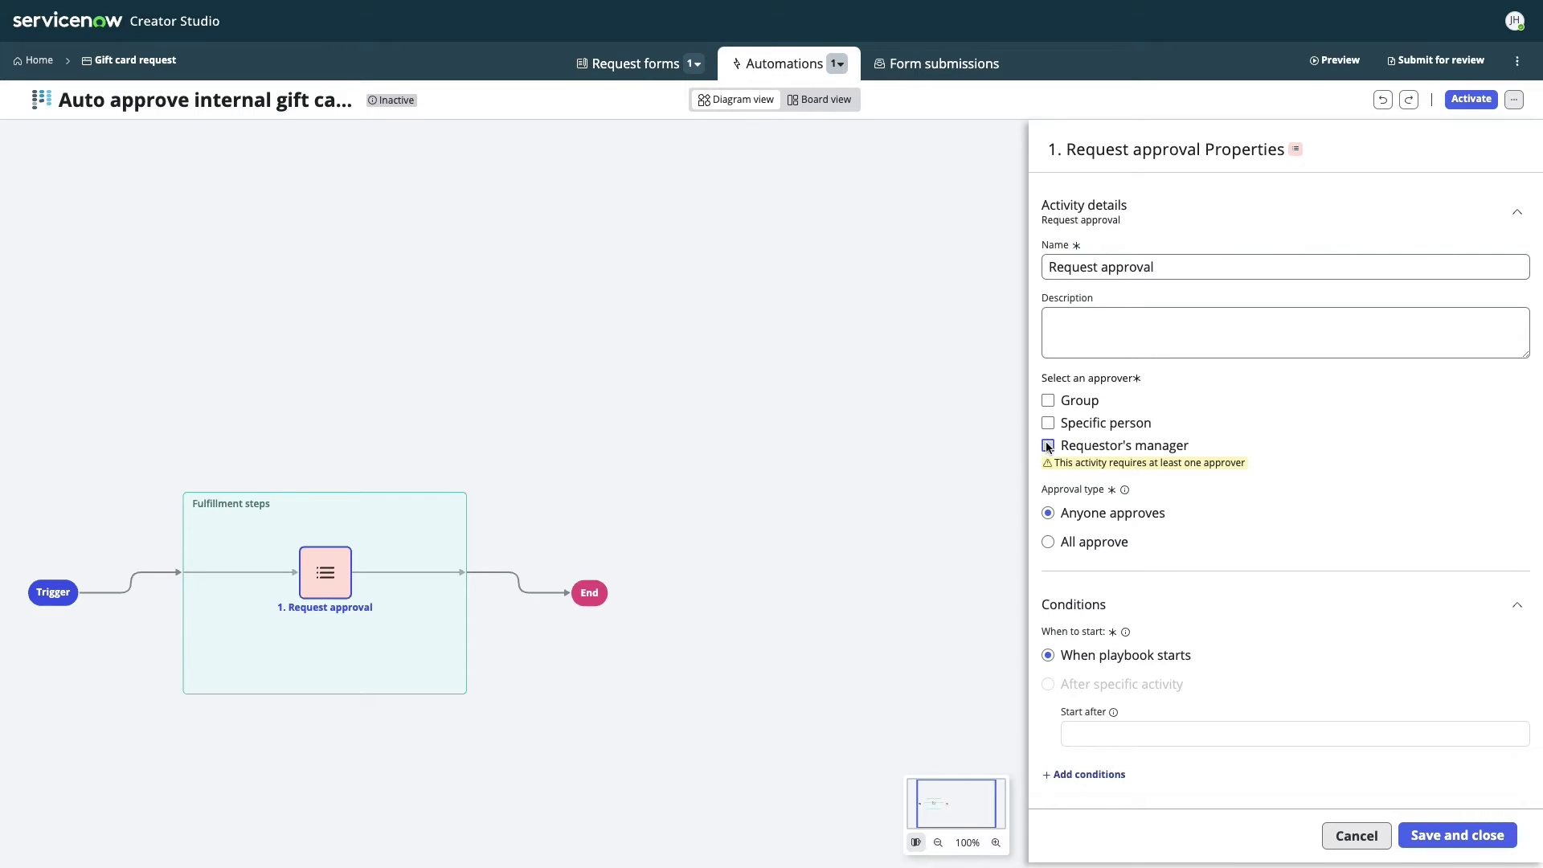
pyautogui.click(1453, 834)
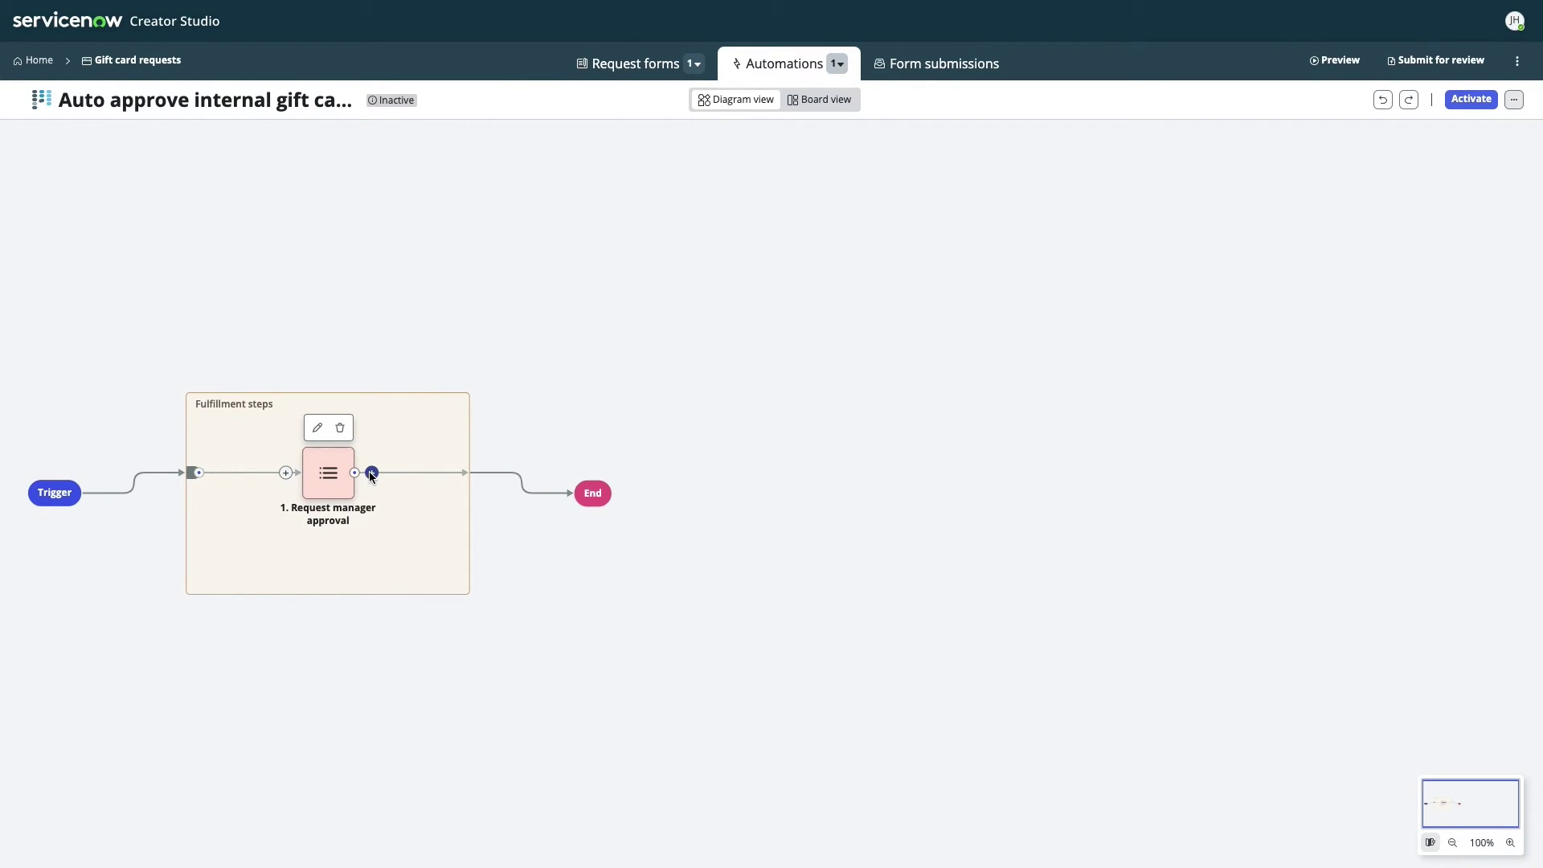
# Step: Add a second approval step for the Finance group and activate the playbook
pyautogui.click(370, 472)
pyautogui.click(1047, 400)
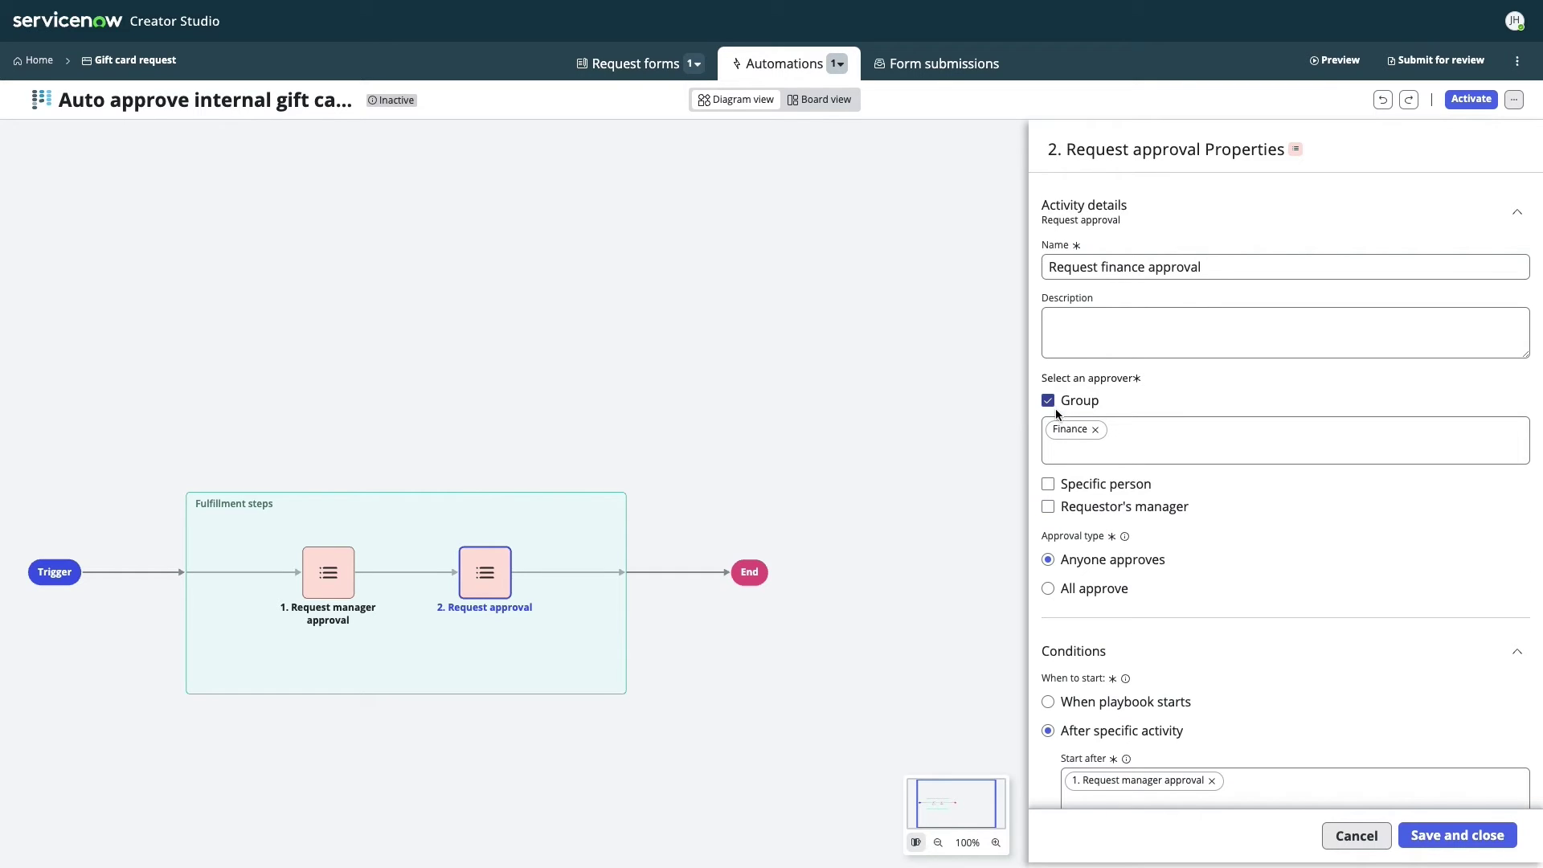
pyautogui.click(1409, 831)
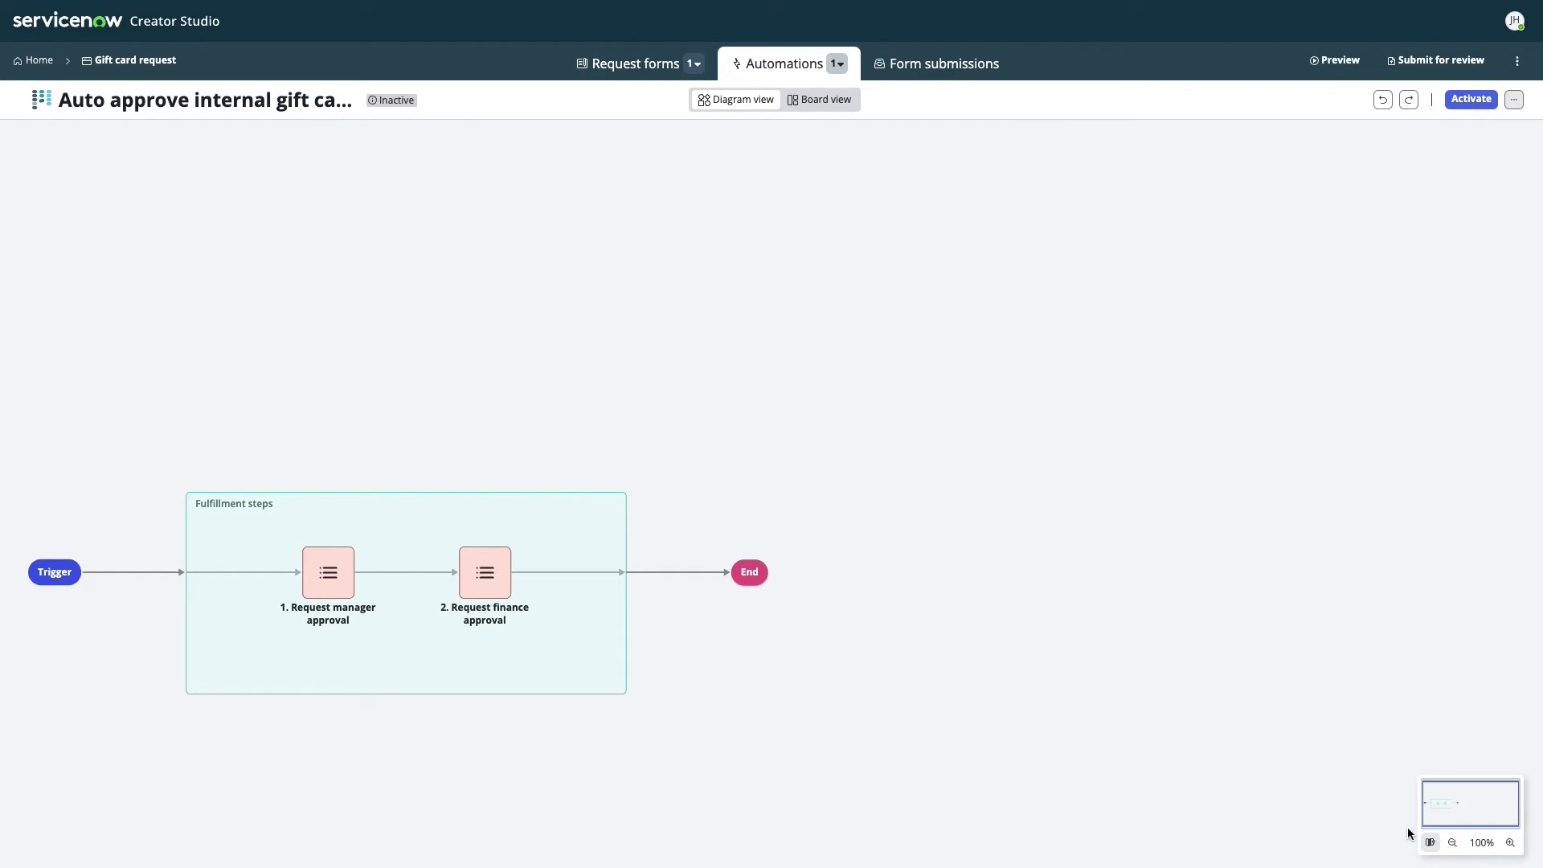
pyautogui.click(1480, 100)
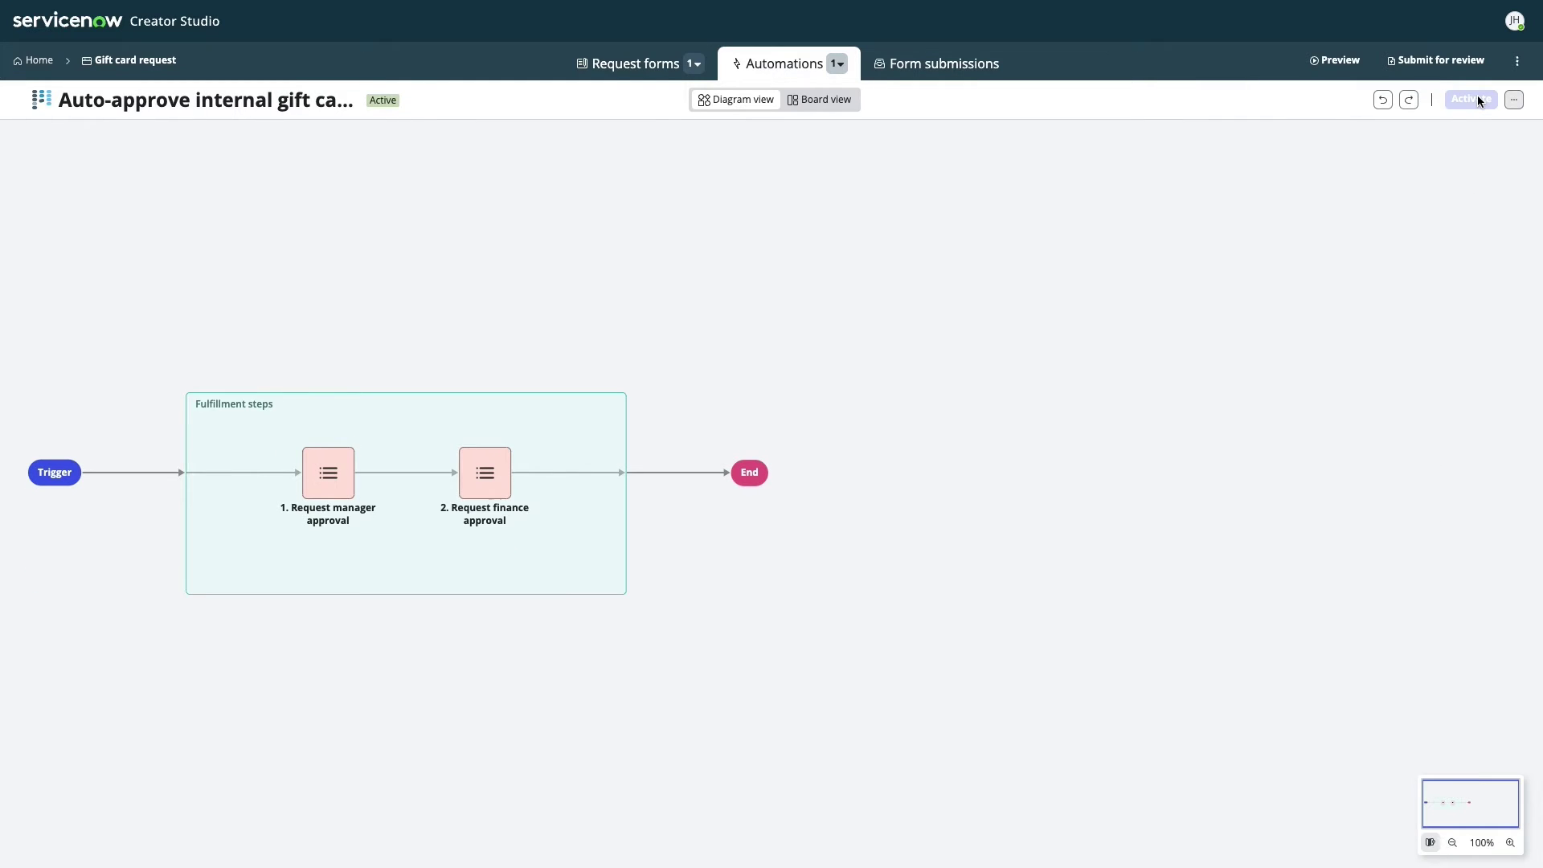
# Step: Preview the form as a Portal card and on Now Mobile, then start Submit for review
pyautogui.click(1334, 65)
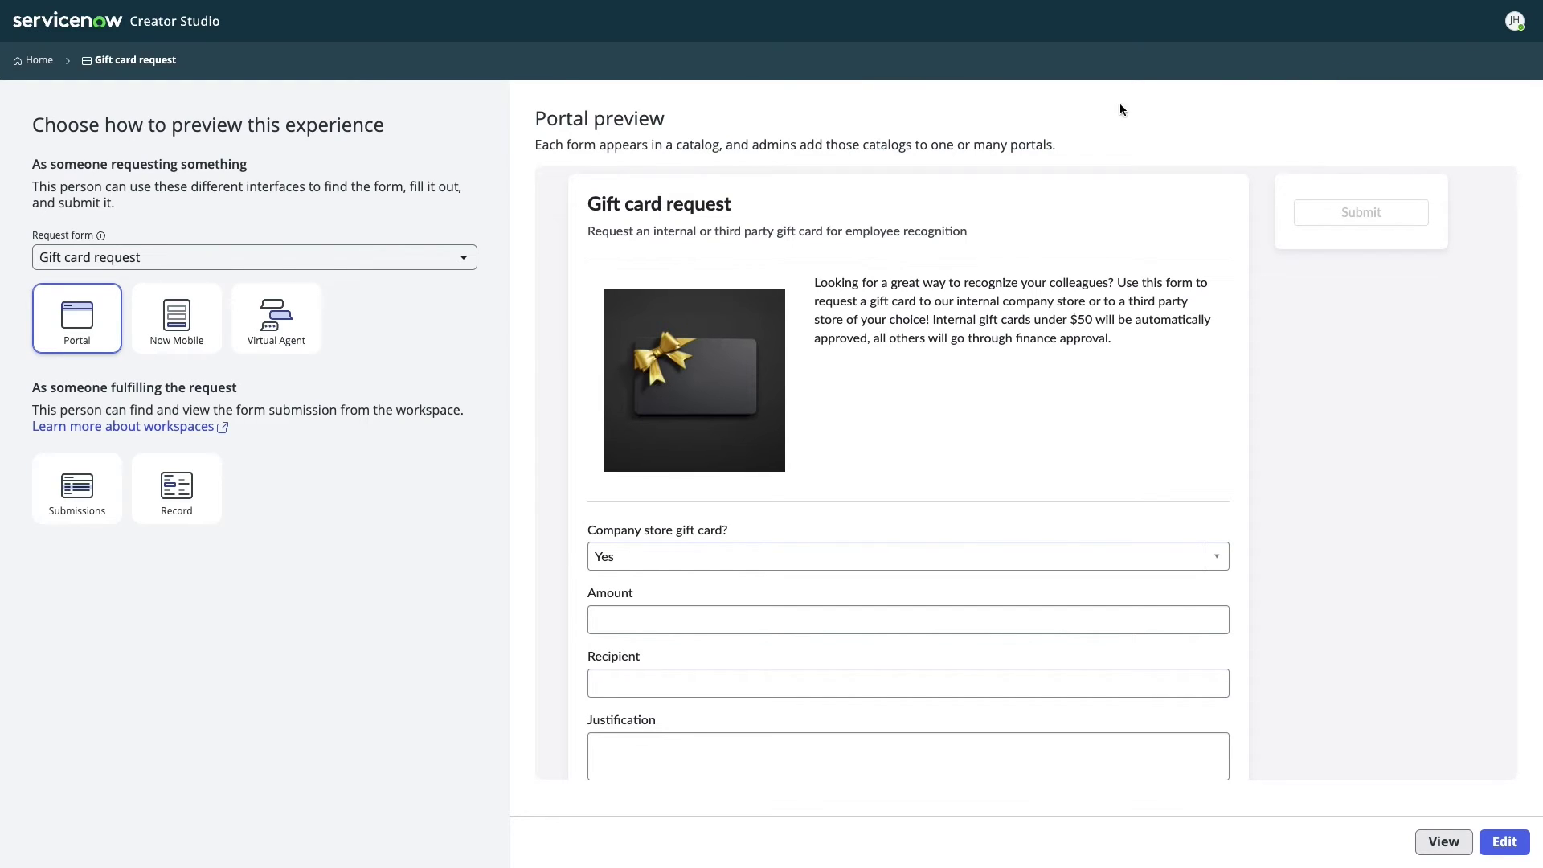
pyautogui.click(210, 305)
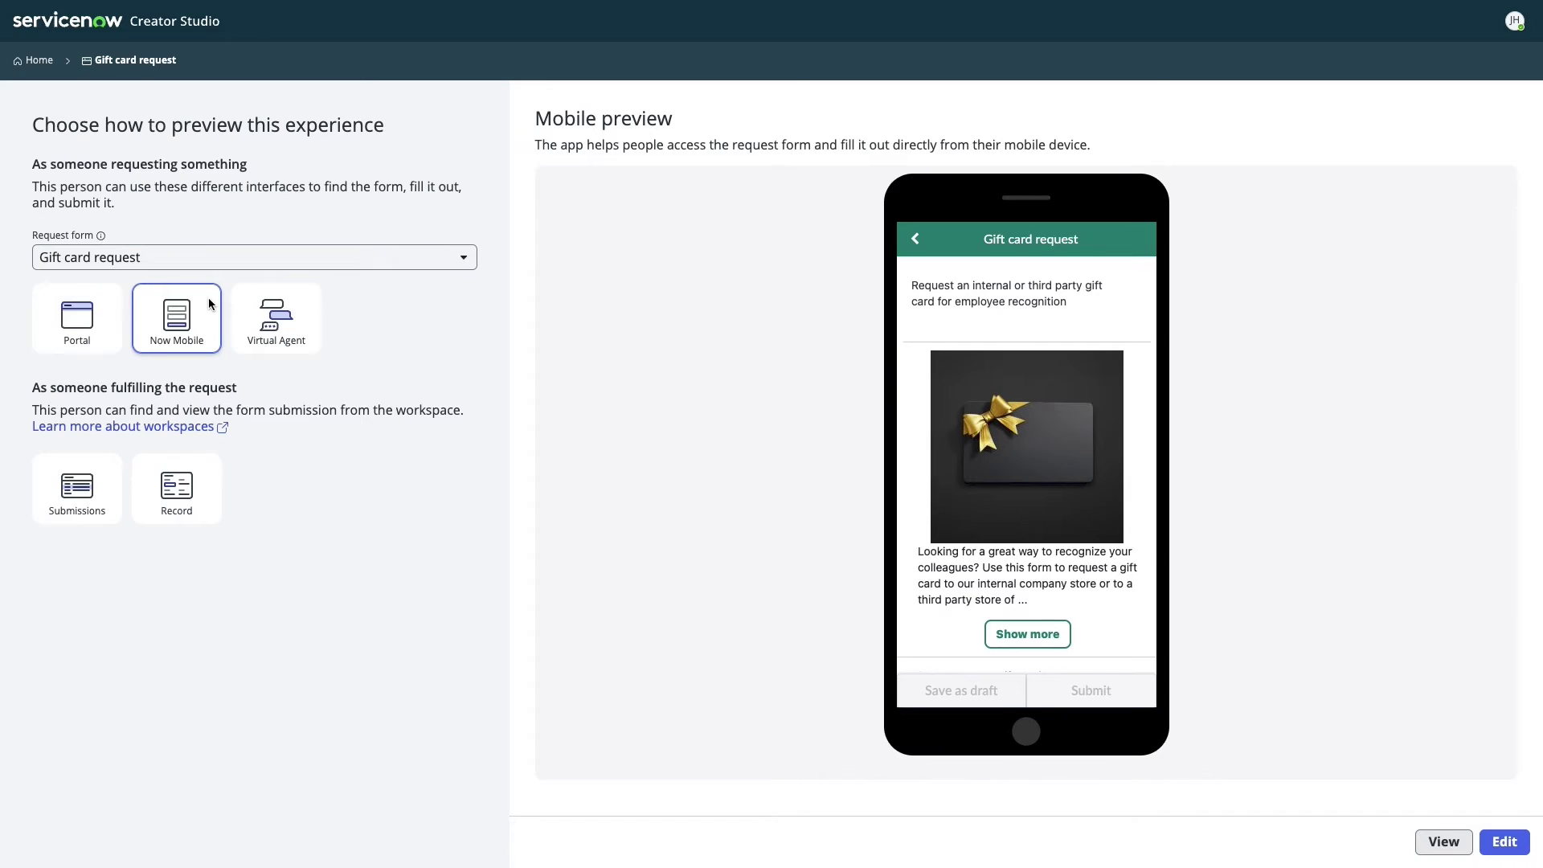
pyautogui.click(1489, 844)
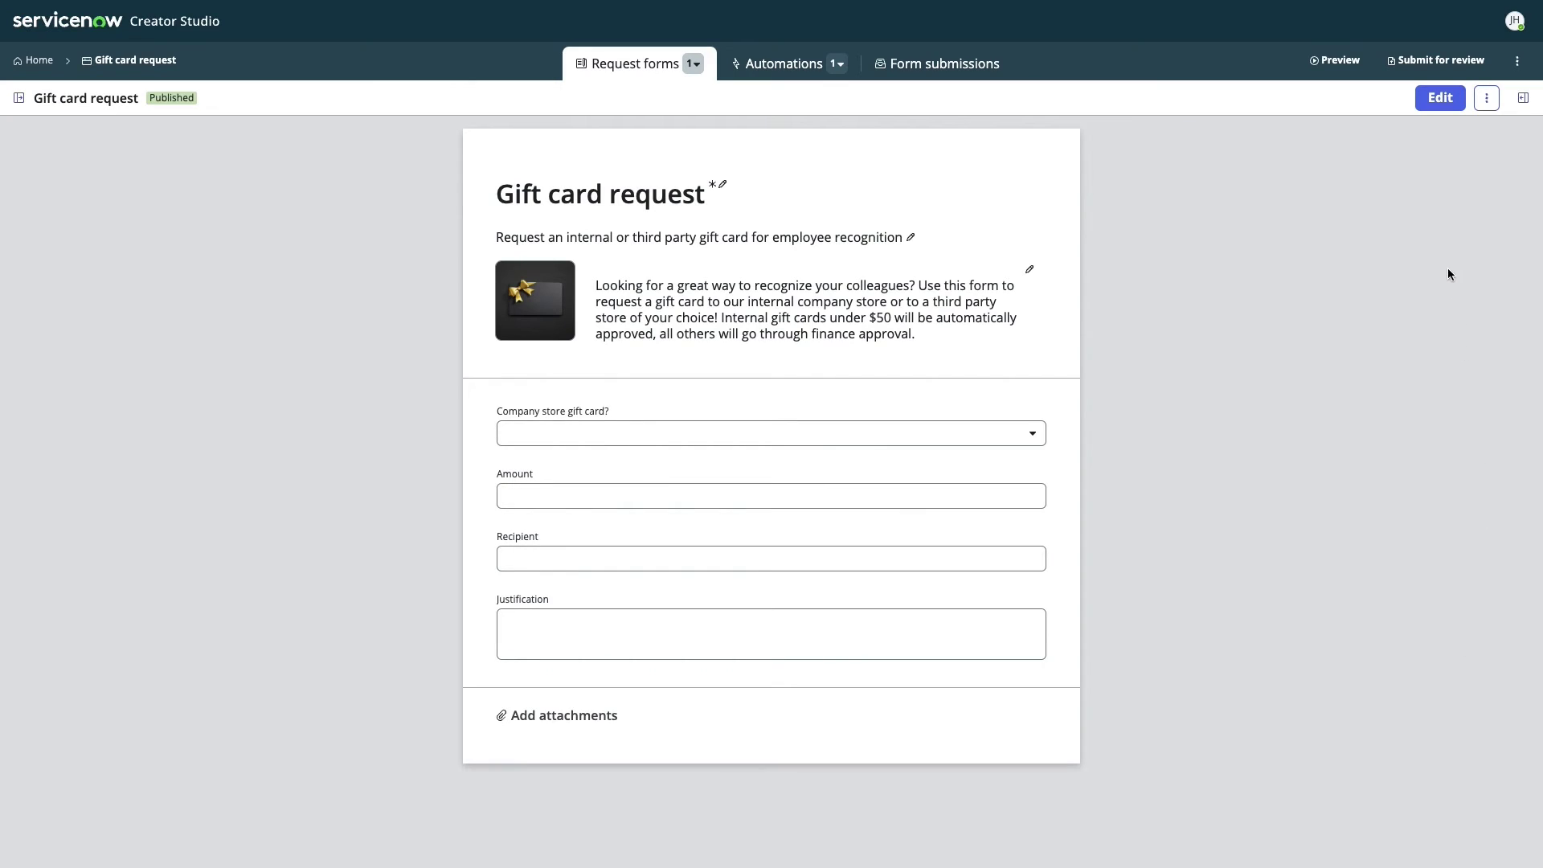
pyautogui.click(1420, 62)
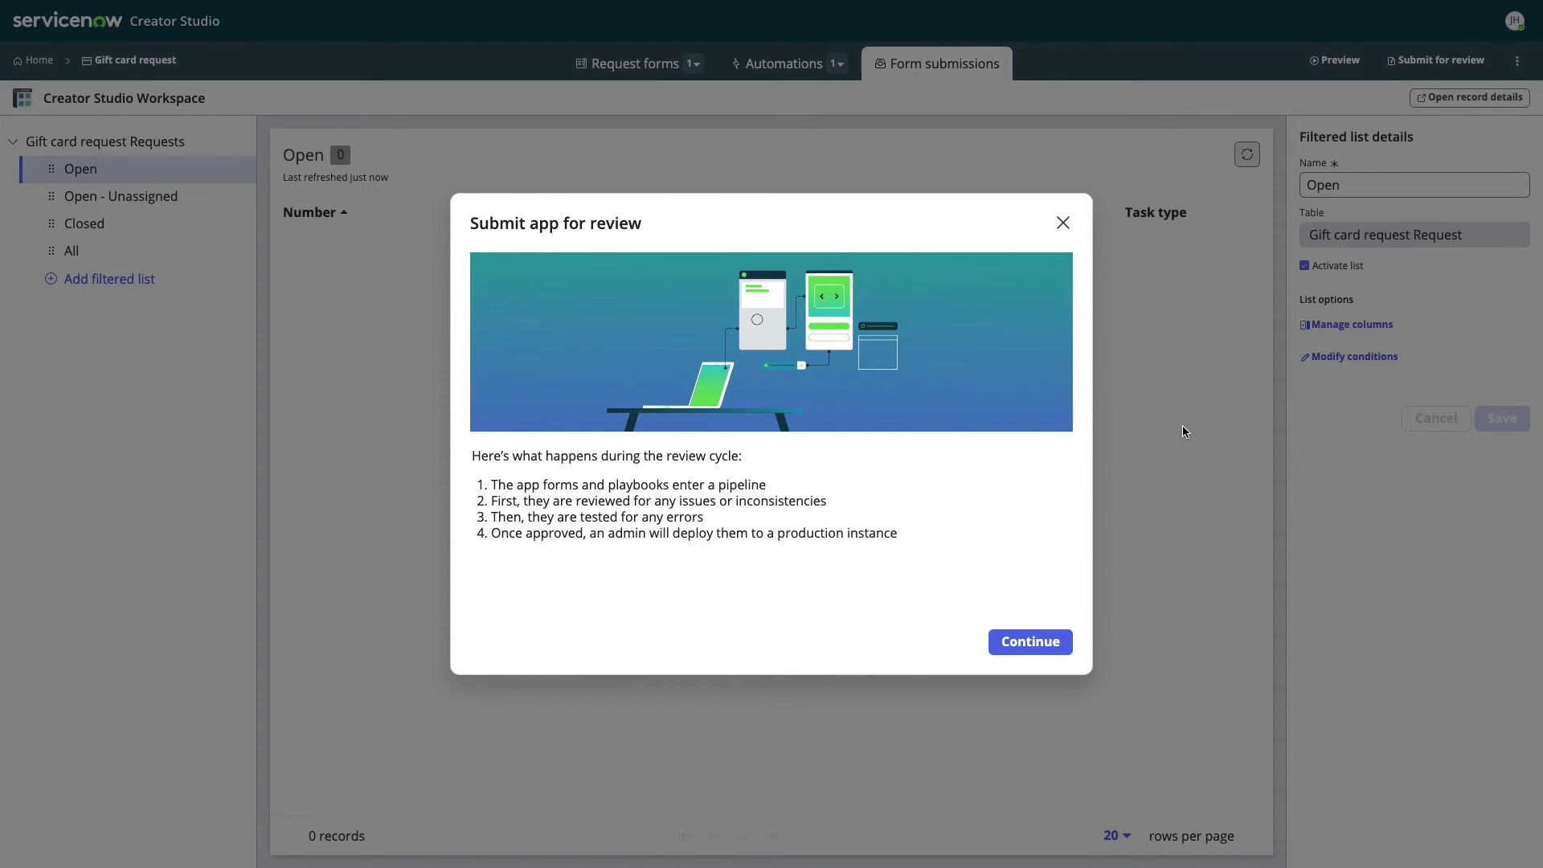
# Step: Confirm the submitted forms and playbooks, submit version 1.1.0 for review, and open the deployment request
pyautogui.click(1052, 648)
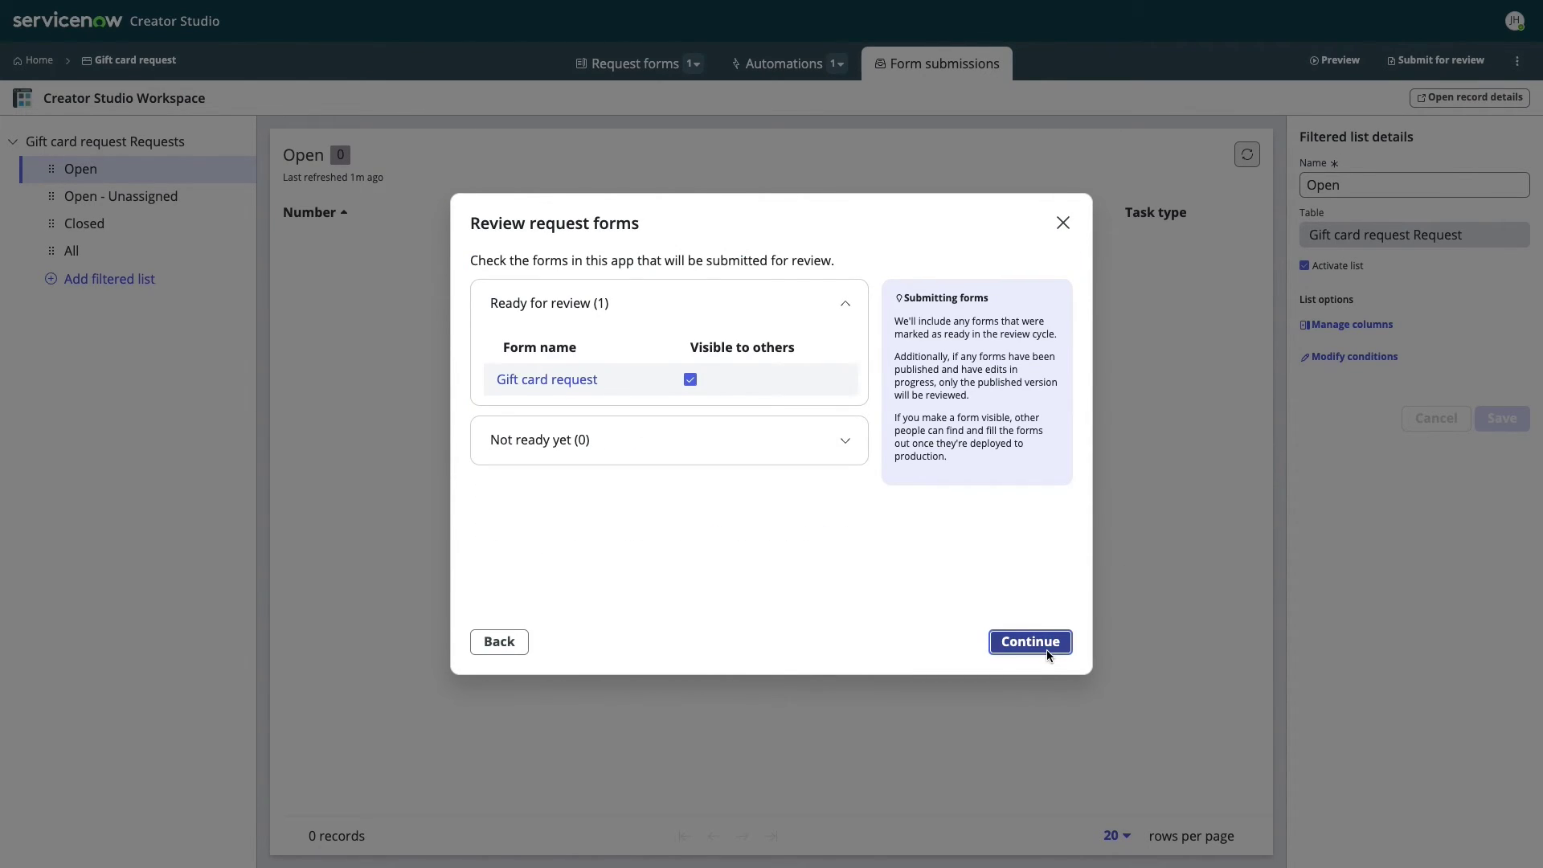
pyautogui.click(1046, 649)
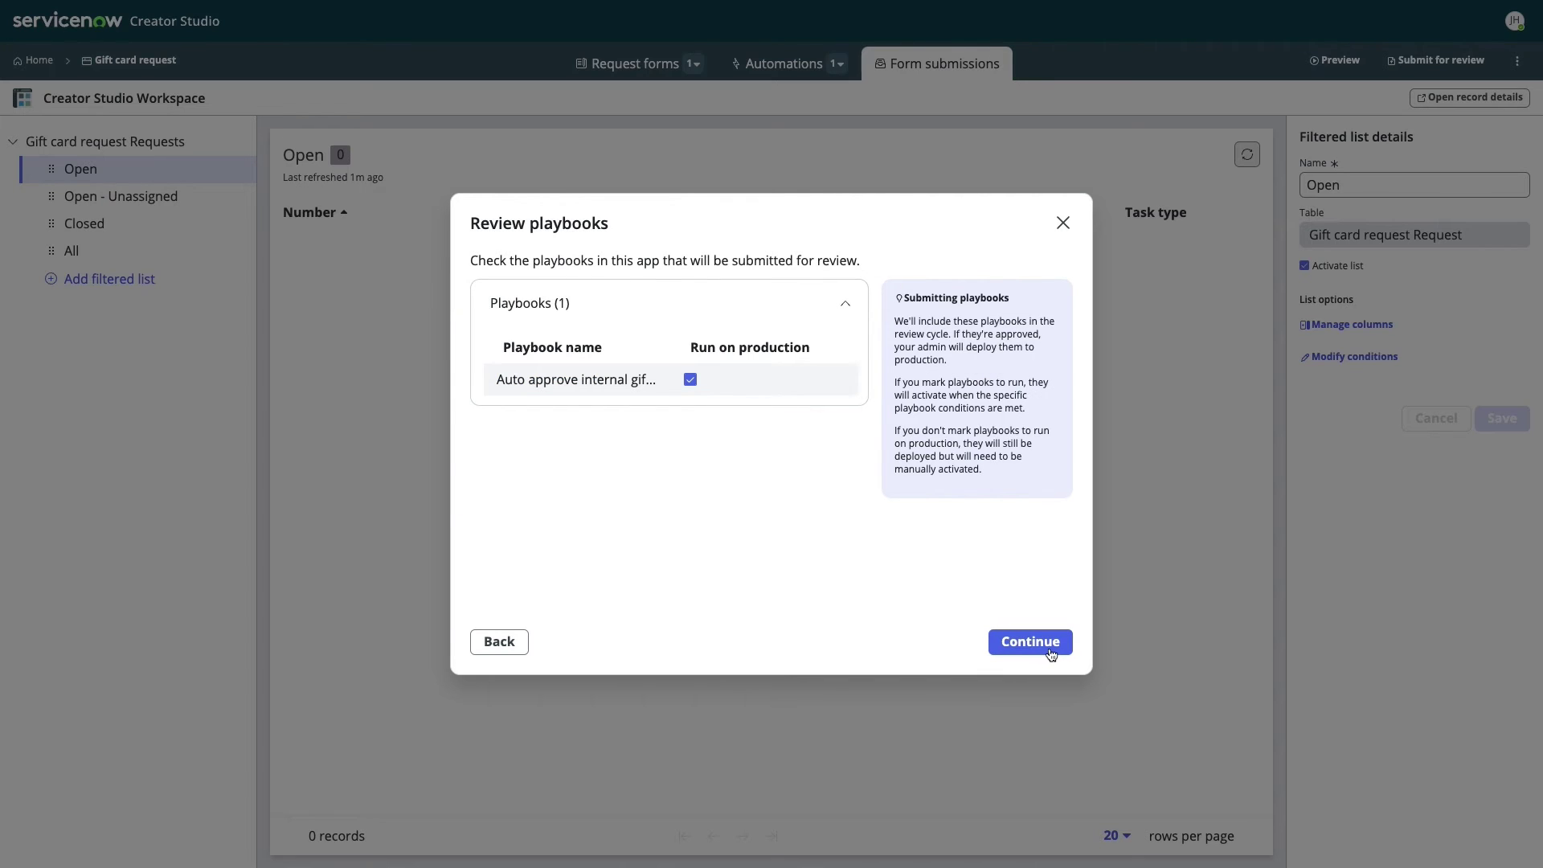
pyautogui.click(1049, 647)
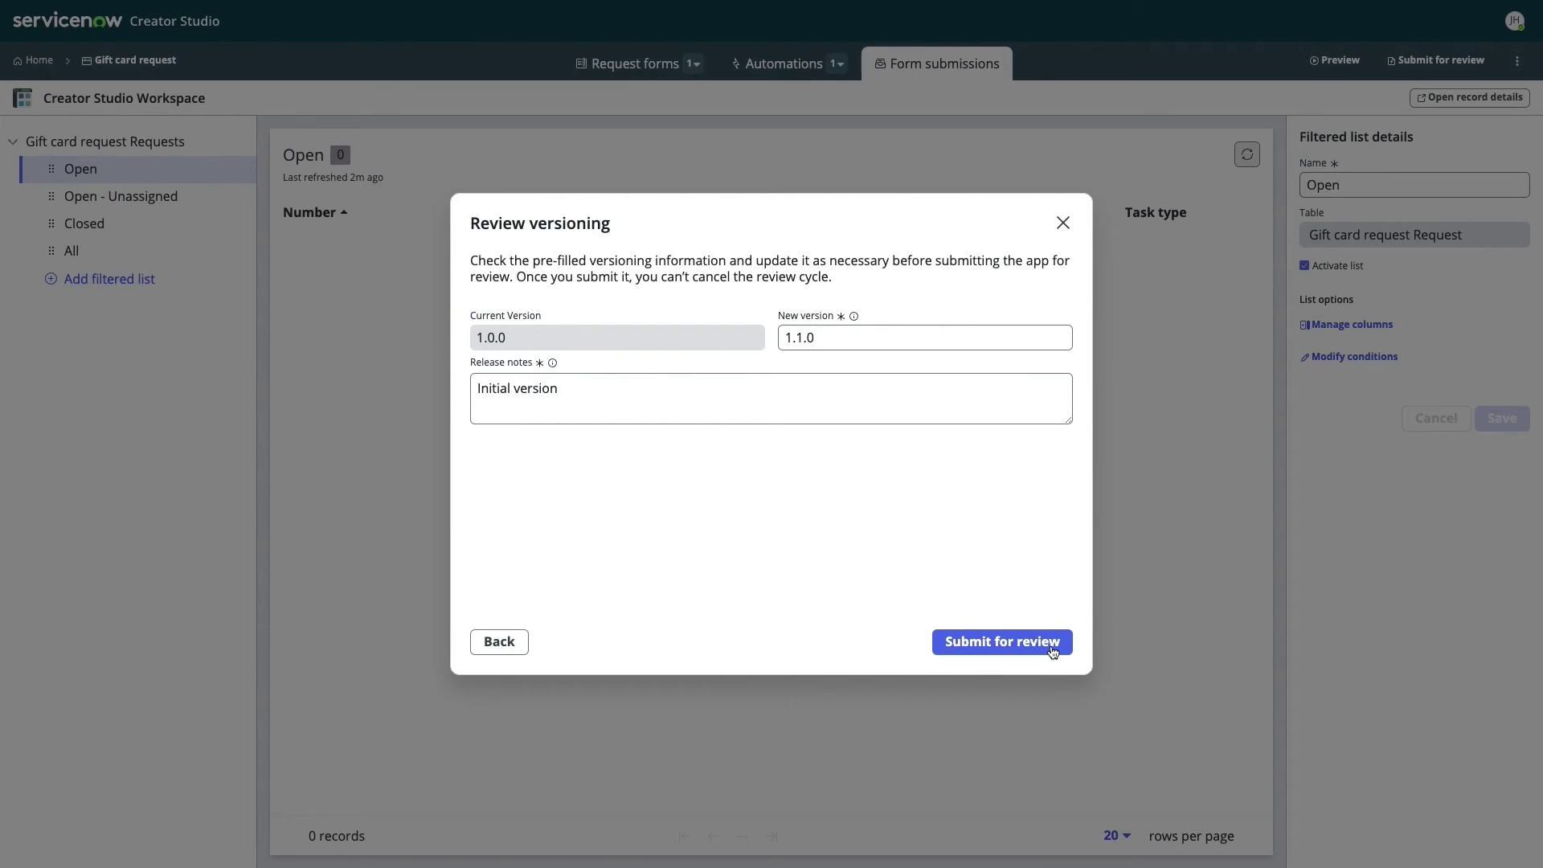
pyautogui.click(1053, 650)
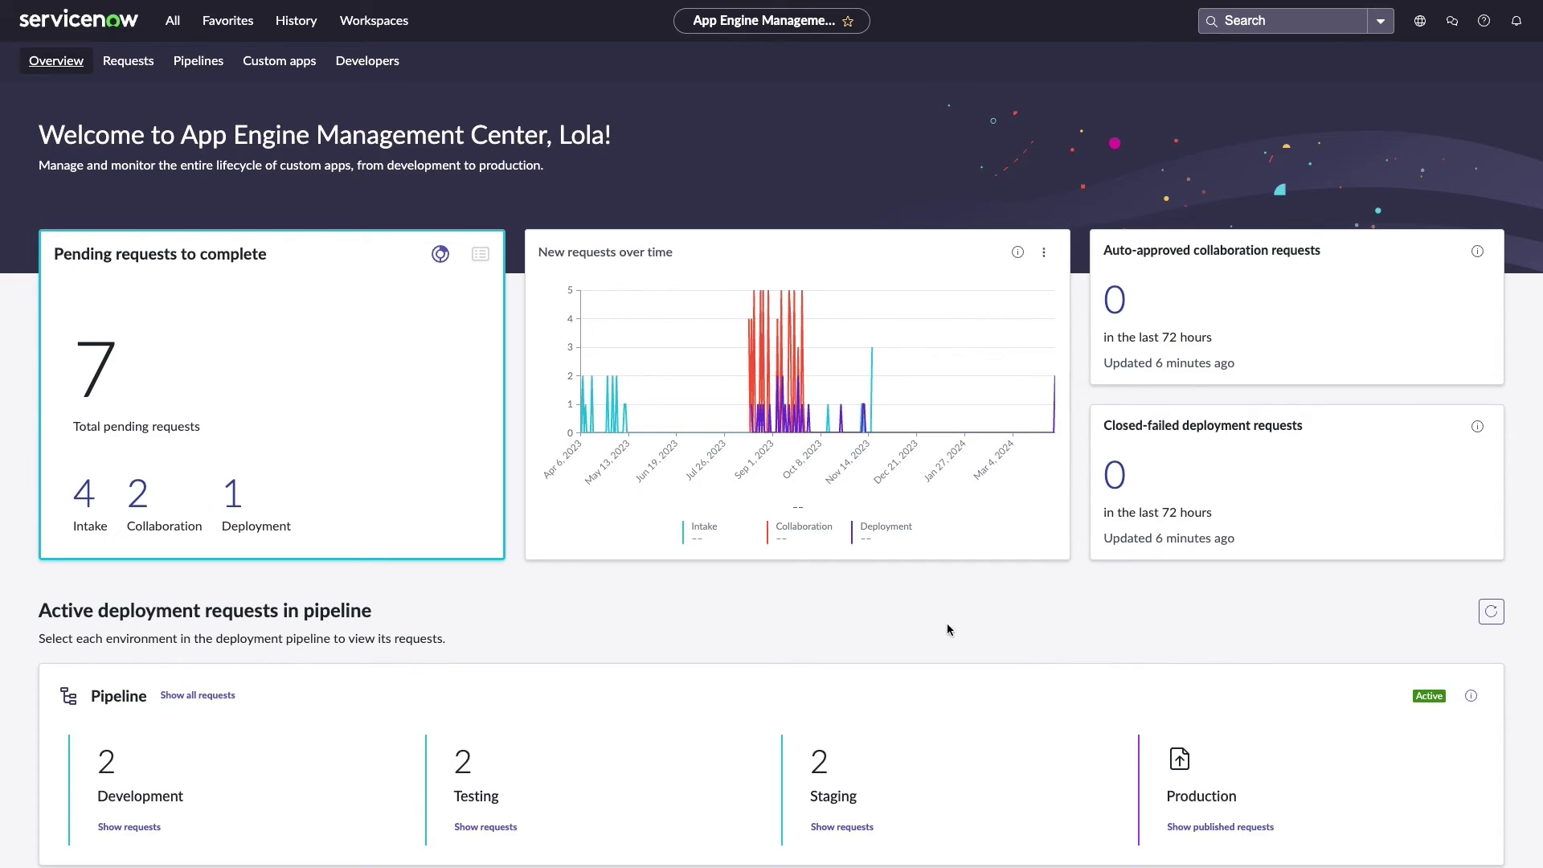
pyautogui.click(231, 494)
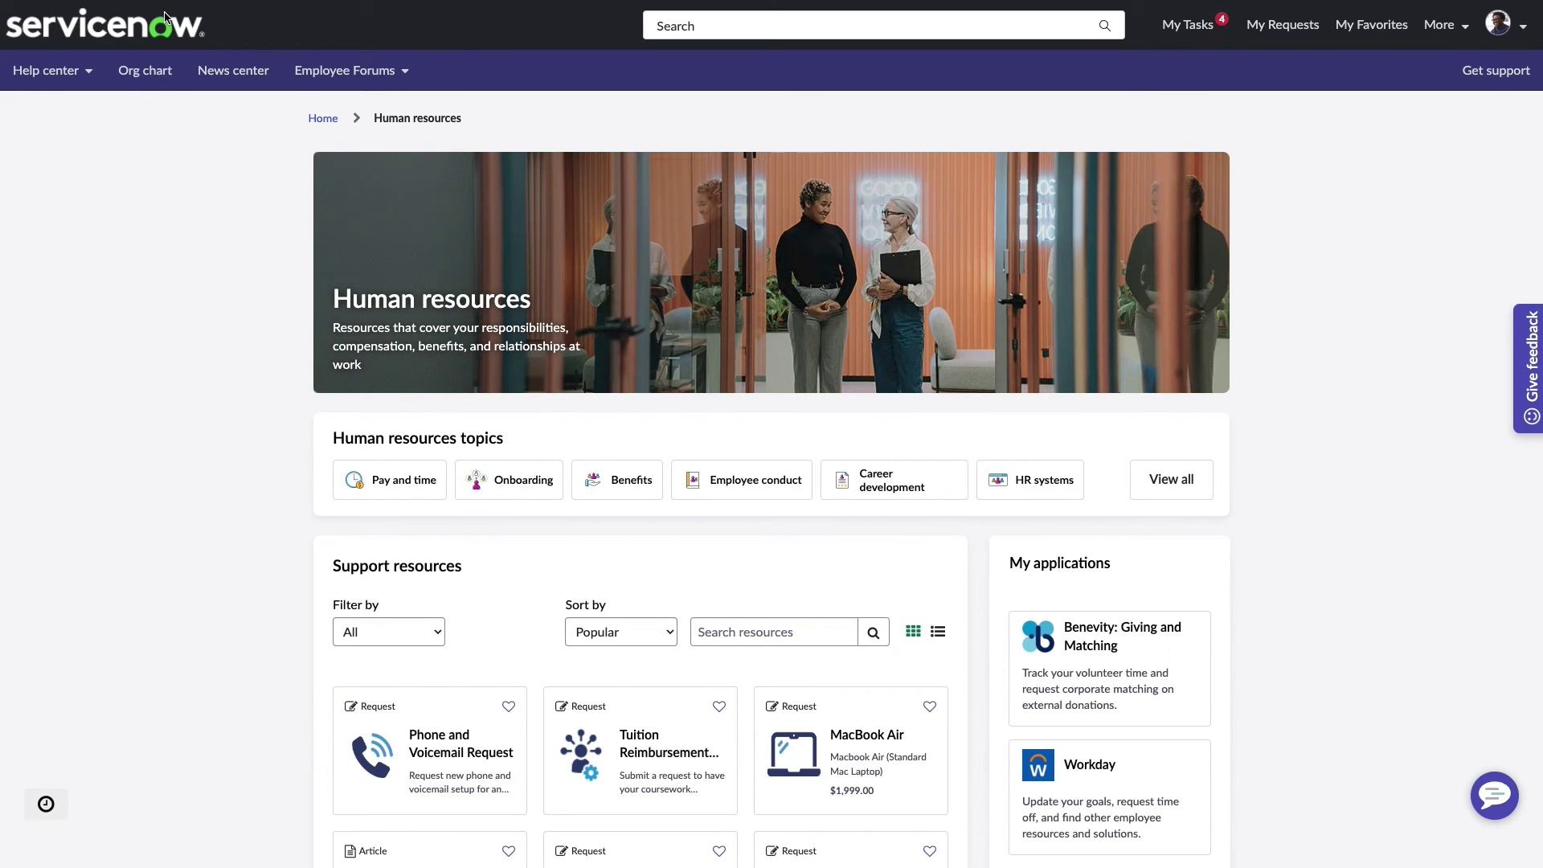
# Step: Submit a $25 company-store gift card request from the Human resources portal page
pyautogui.scroll(-5, 164, 12)
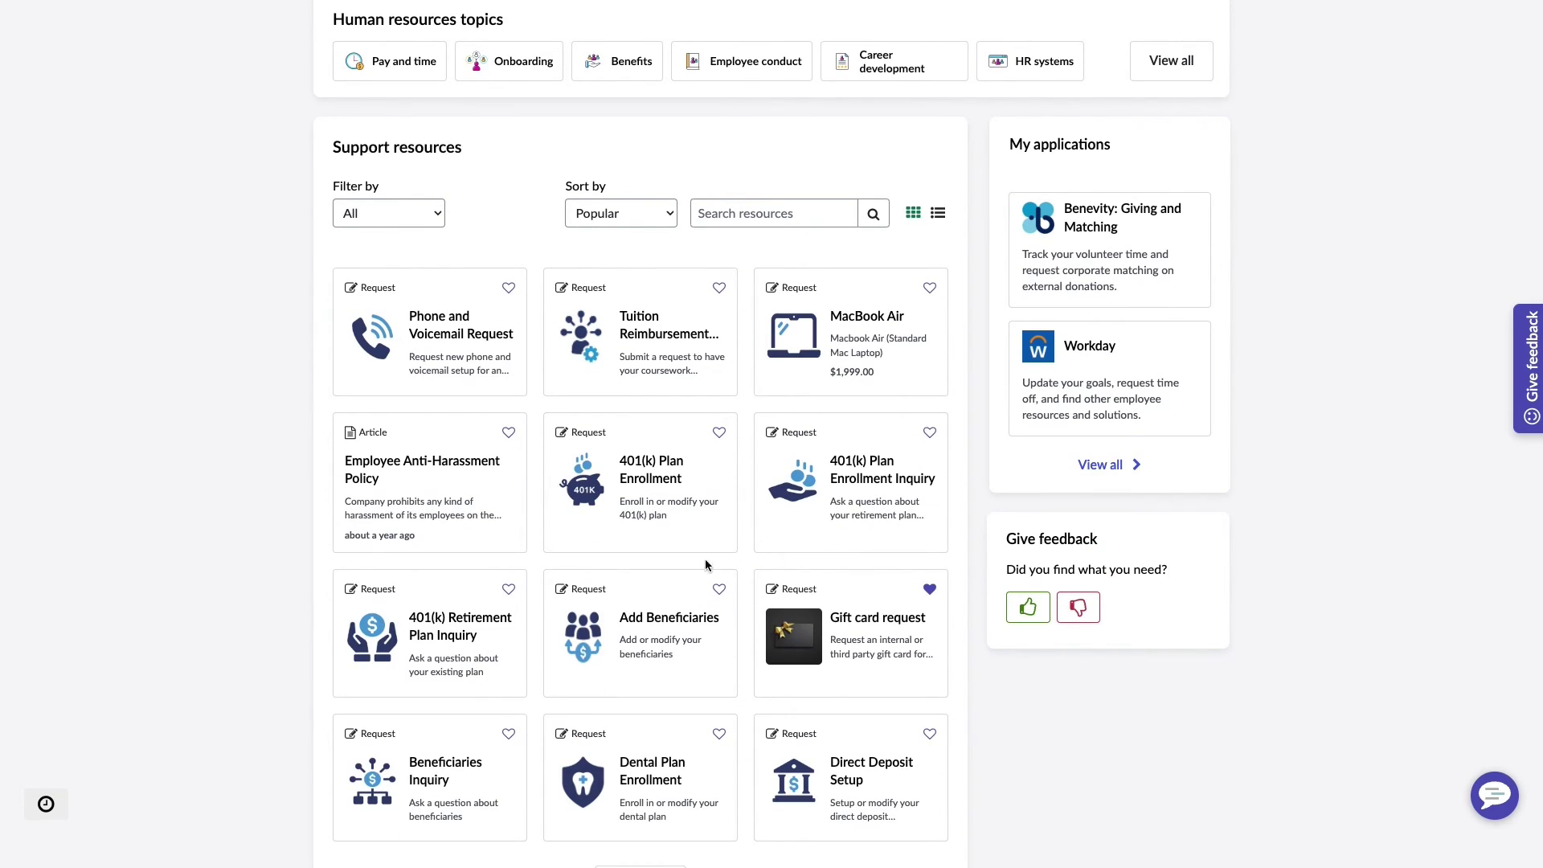
pyautogui.click(829, 652)
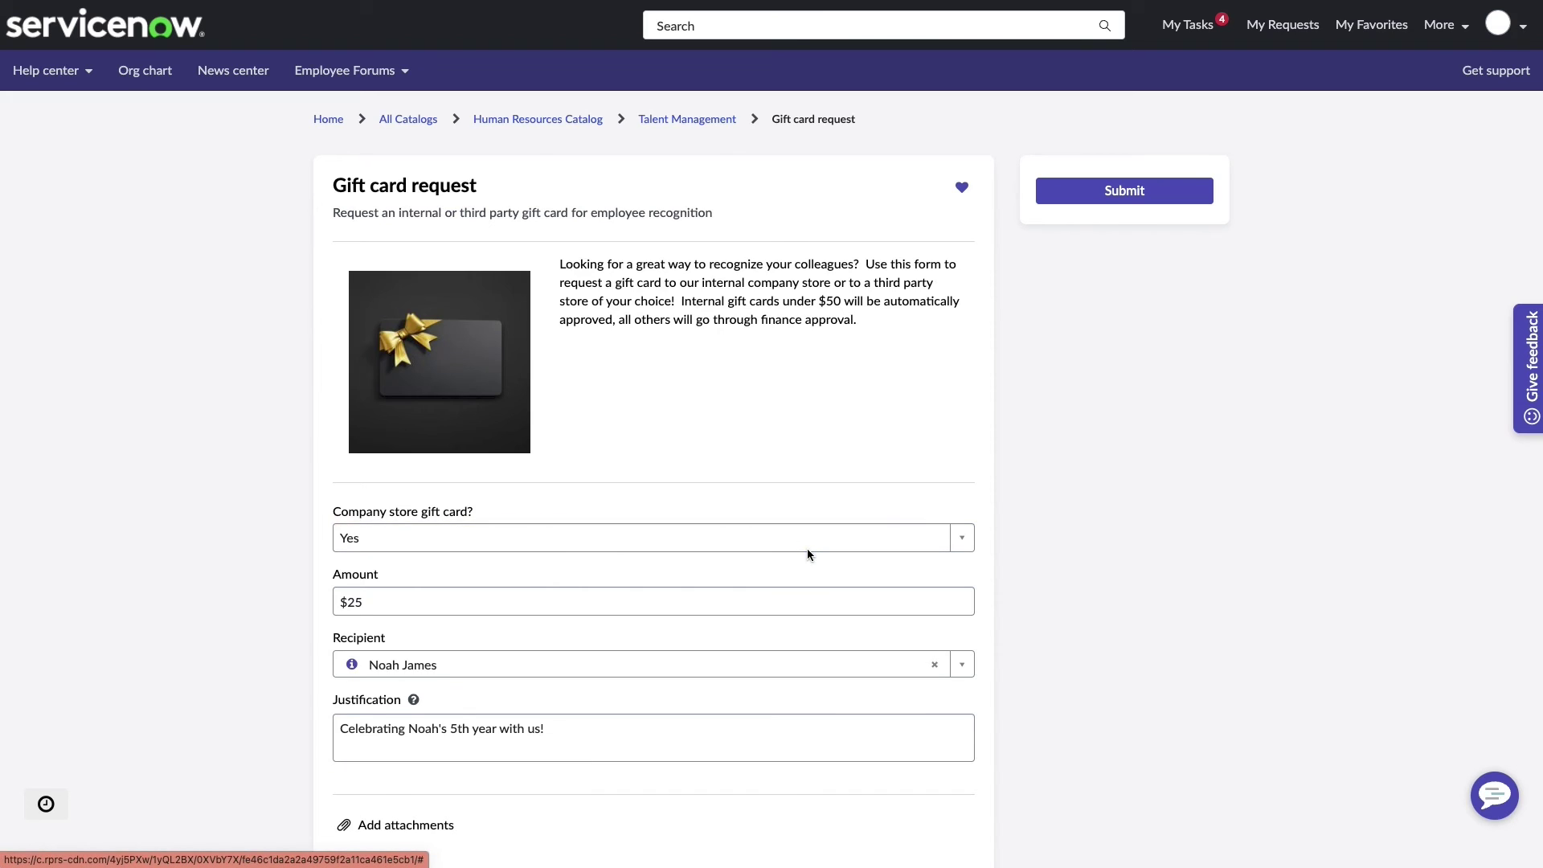
pyautogui.click(1069, 205)
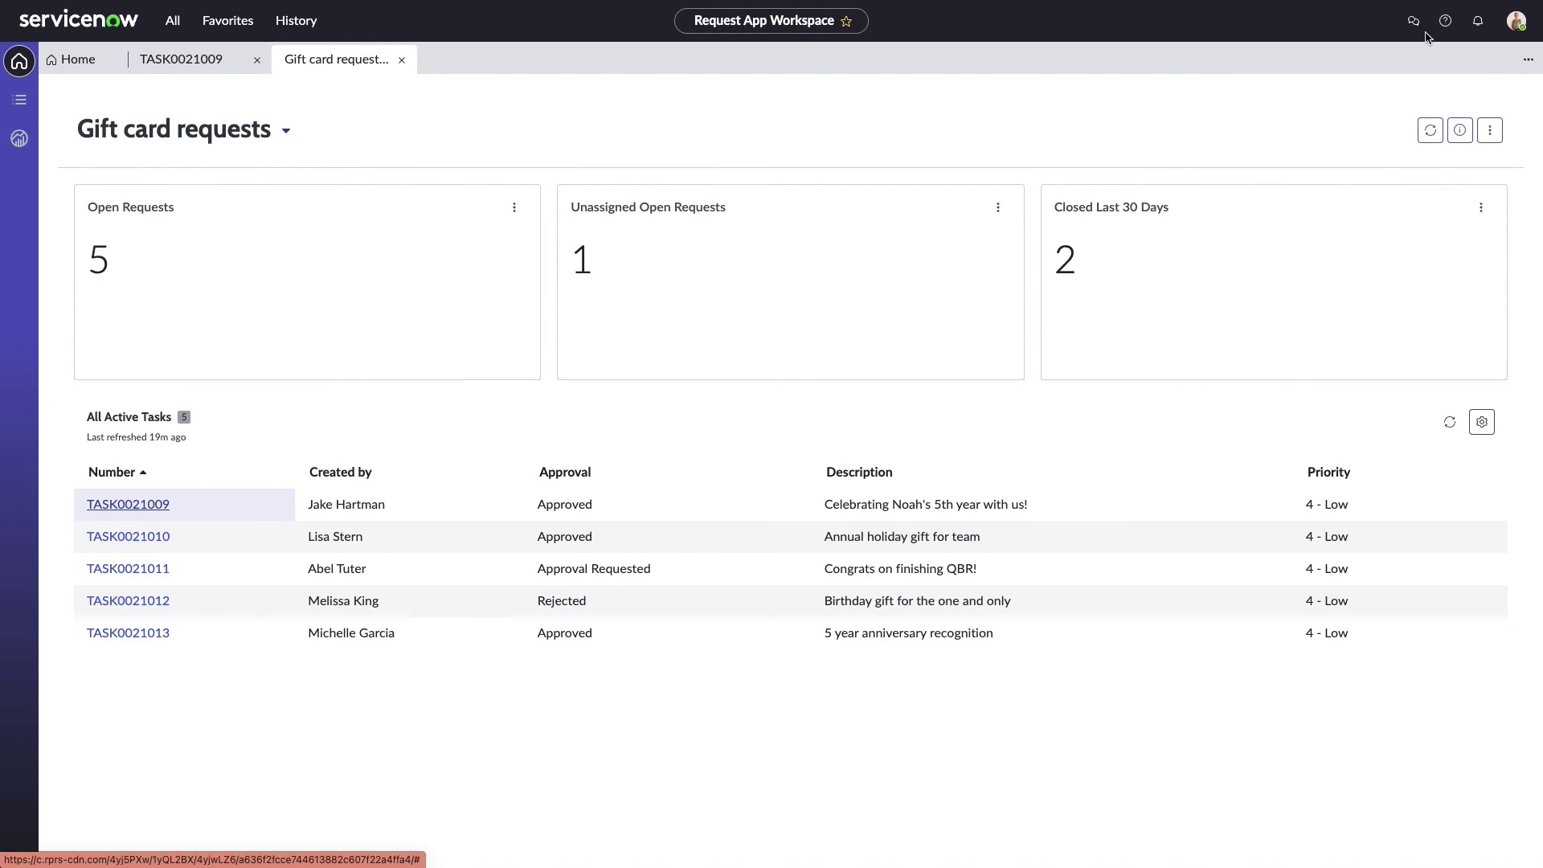
# Step: Open the first gift card task and check that manager and finance approvals are Complete
pyautogui.click(86, 504)
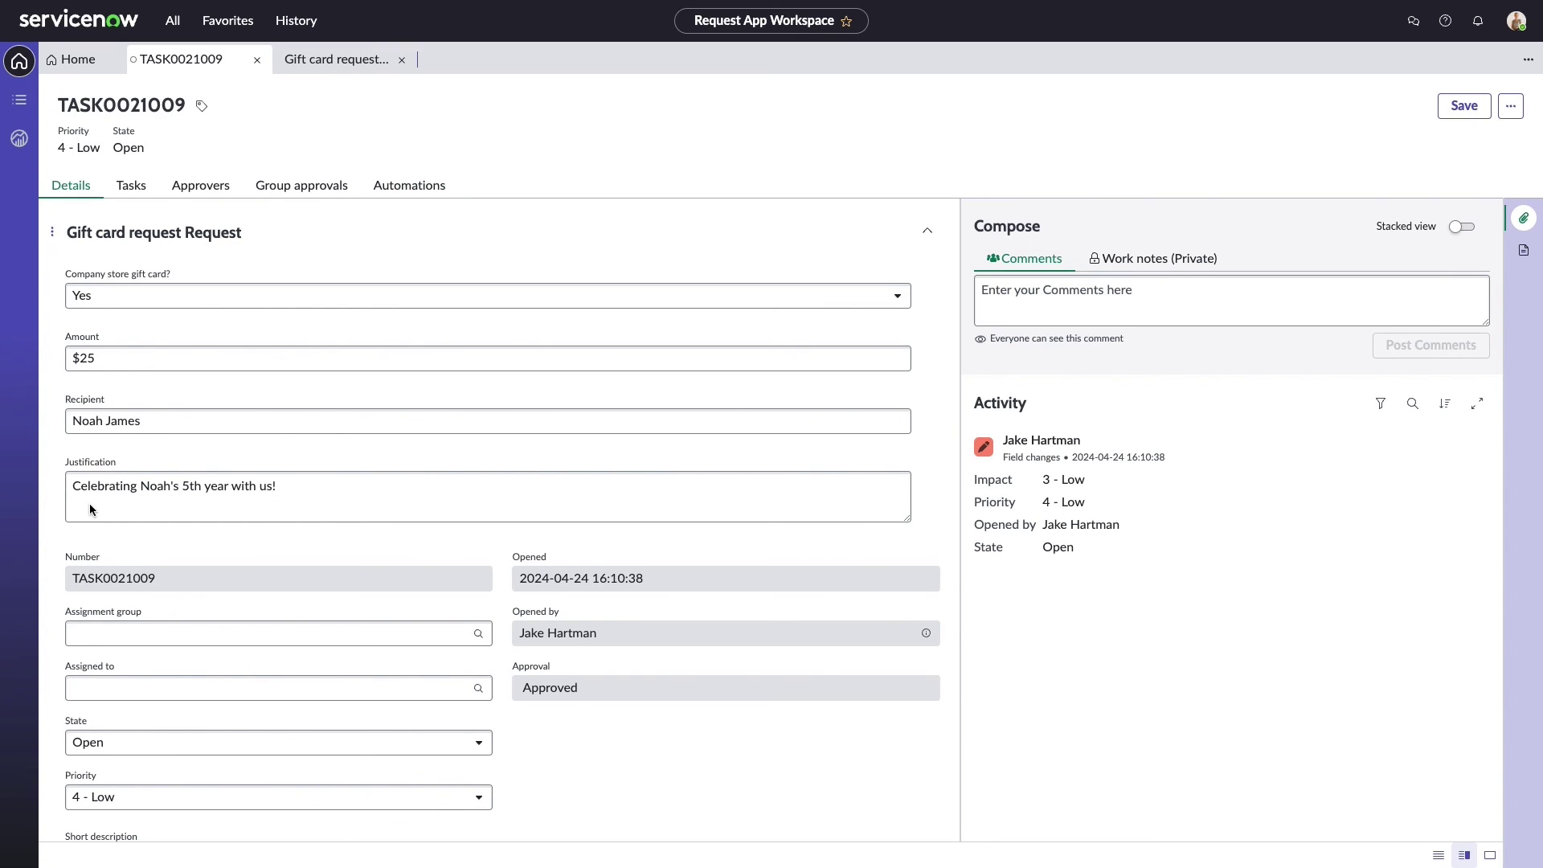
pyautogui.click(371, 186)
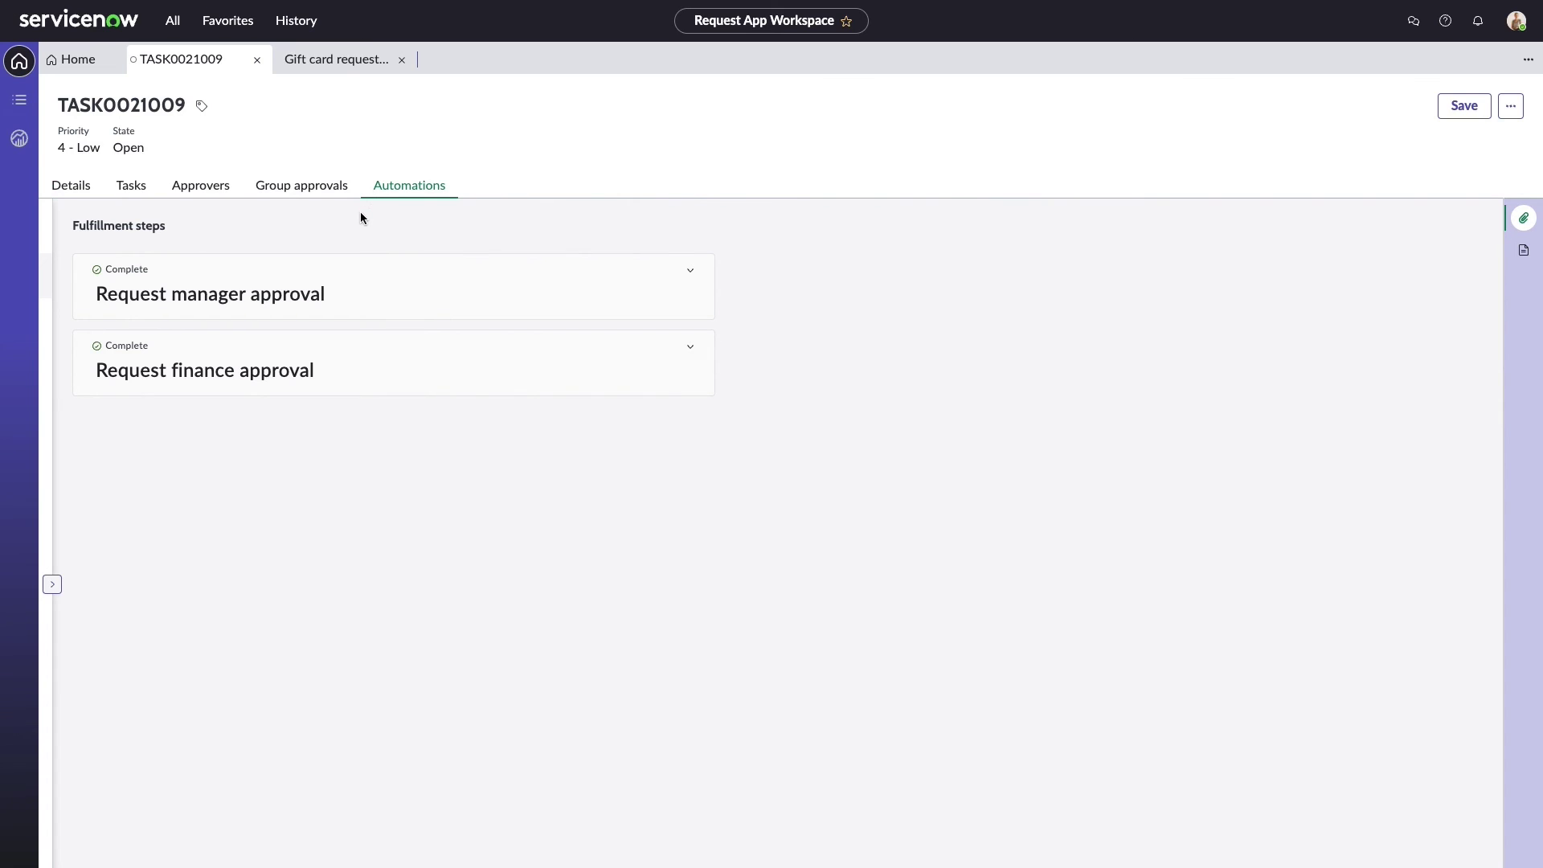